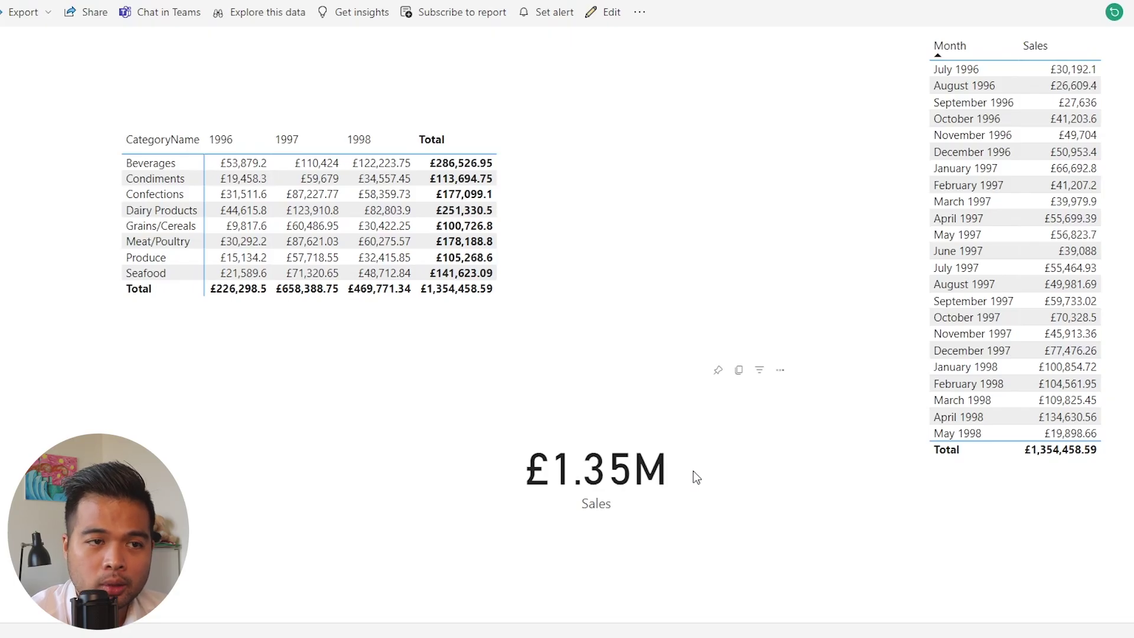
Step: Pin the £1.35M Sales card as a tile on the existing 'test' dashboard, then go to it
left_click(719, 371)
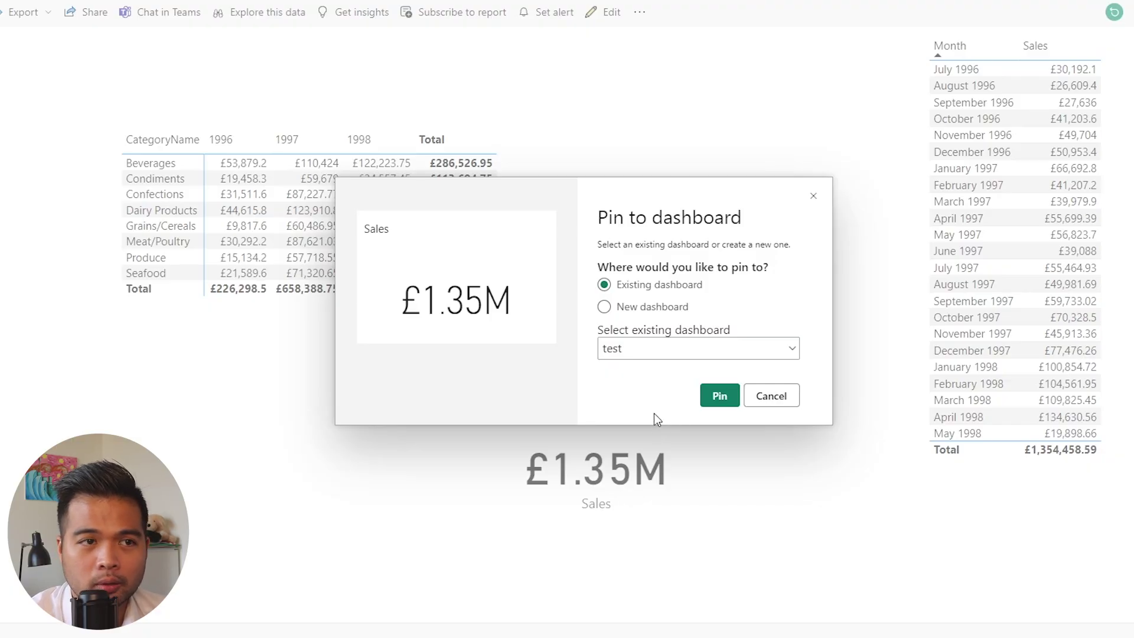
left_click(651, 354)
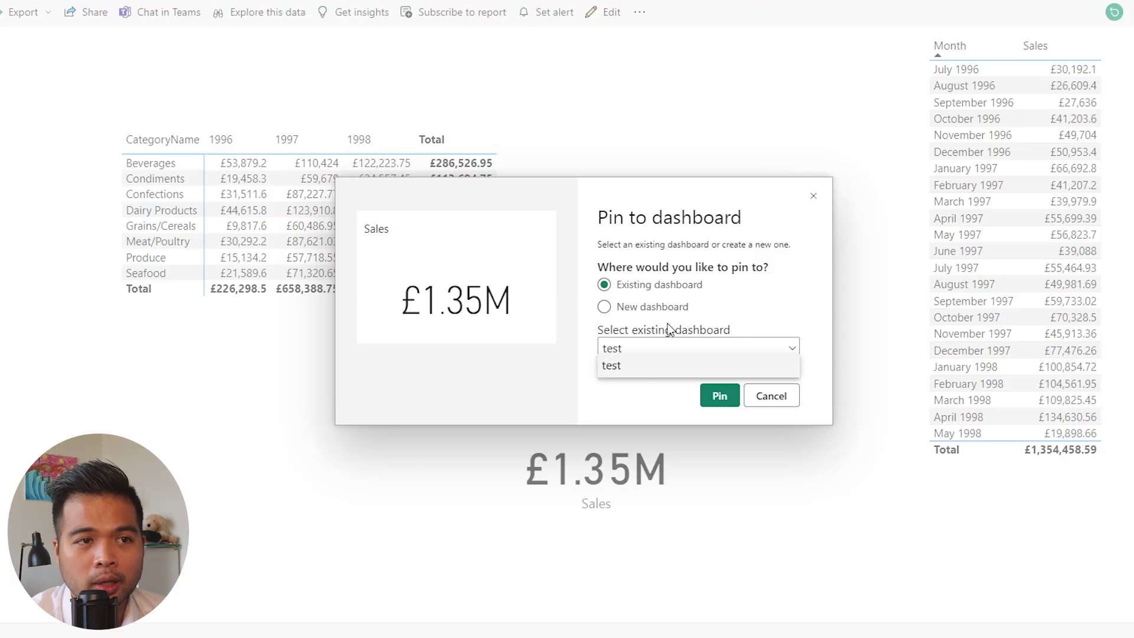
left_click(759, 285)
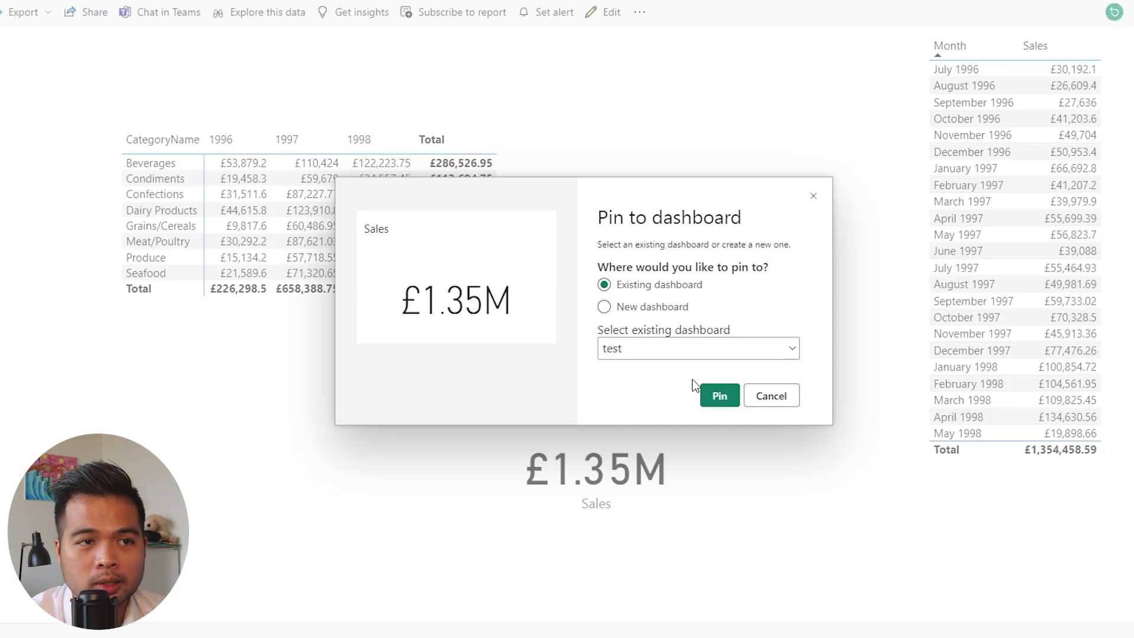
left_click(726, 399)
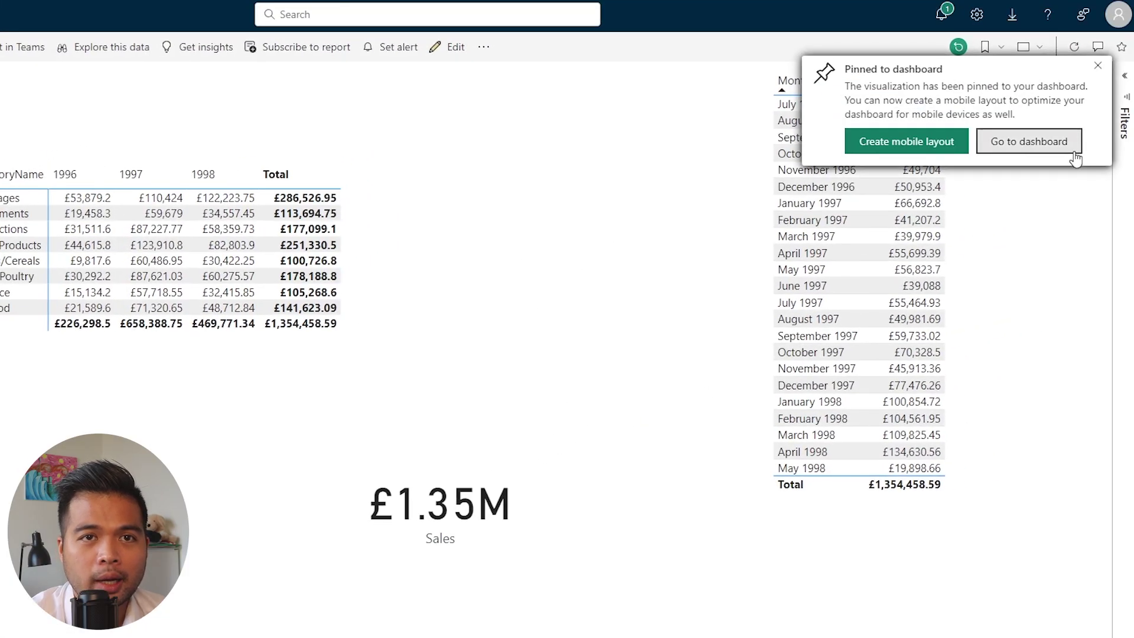
left_click(1051, 142)
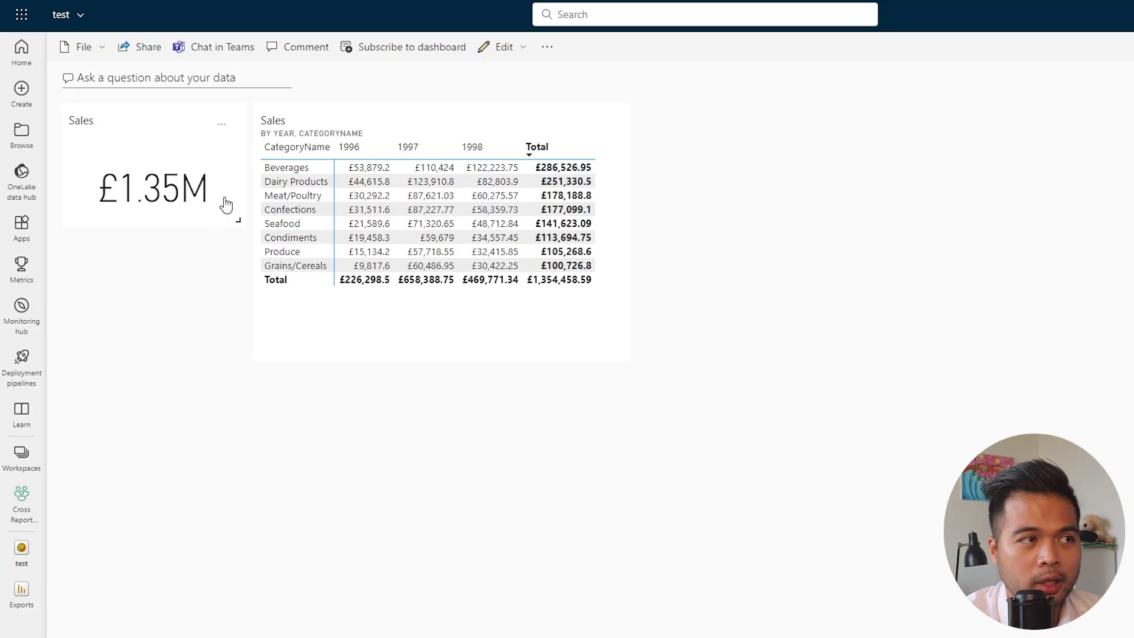
Step: Open Manage alerts from the Sales card tile's options menu, after checking the table tile's menu
left_click(222, 128)
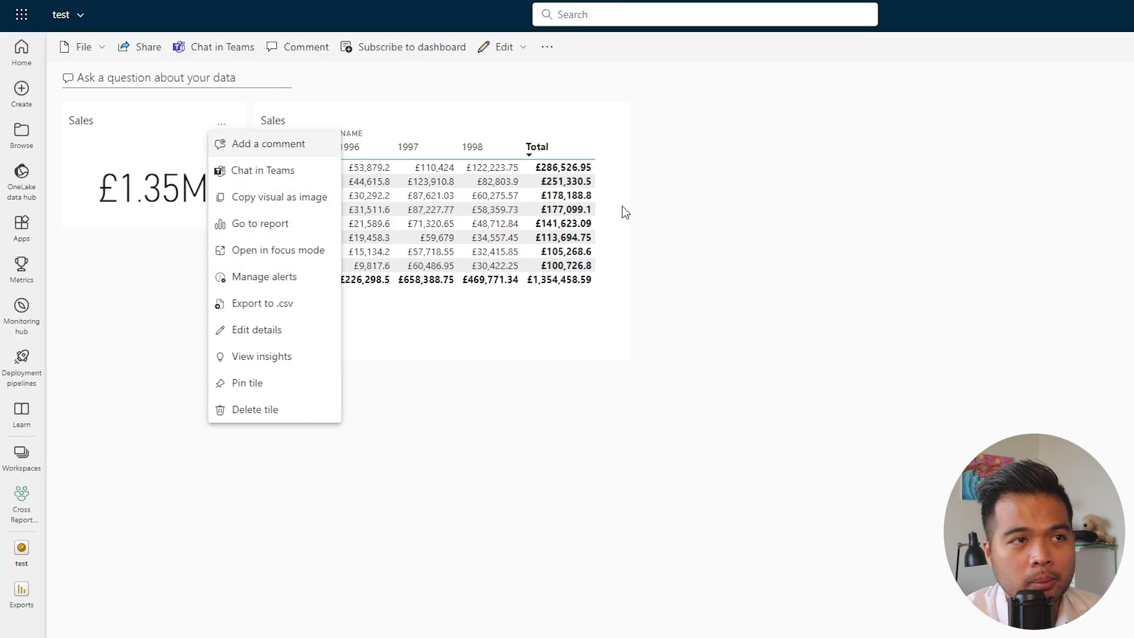
left_click(646, 148)
left_click(606, 126)
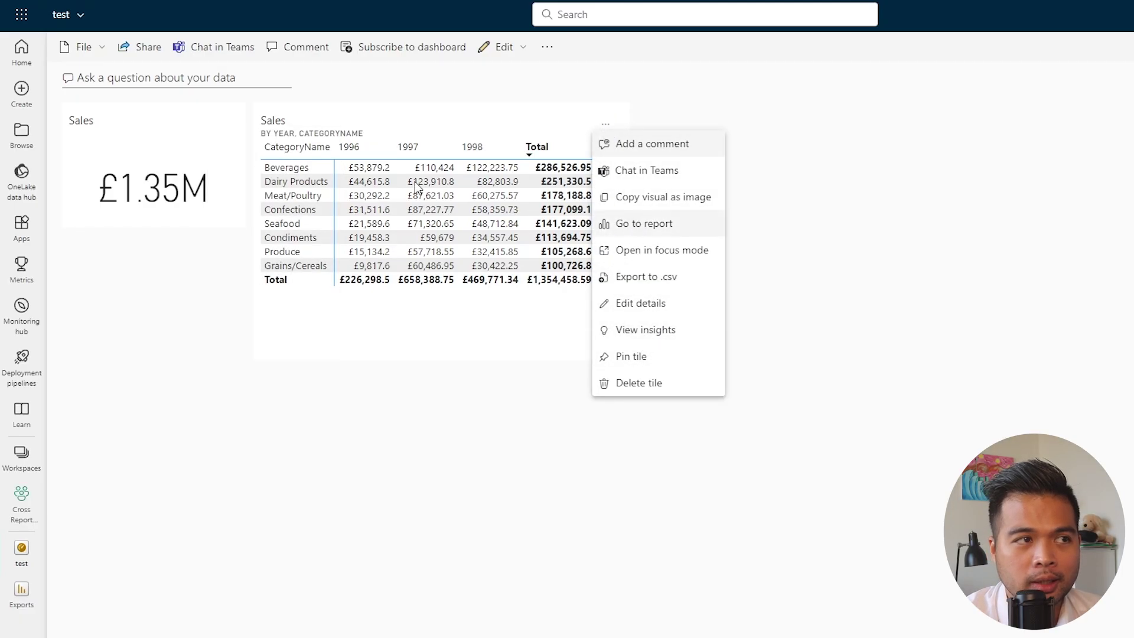
left_click(222, 131)
left_click(223, 125)
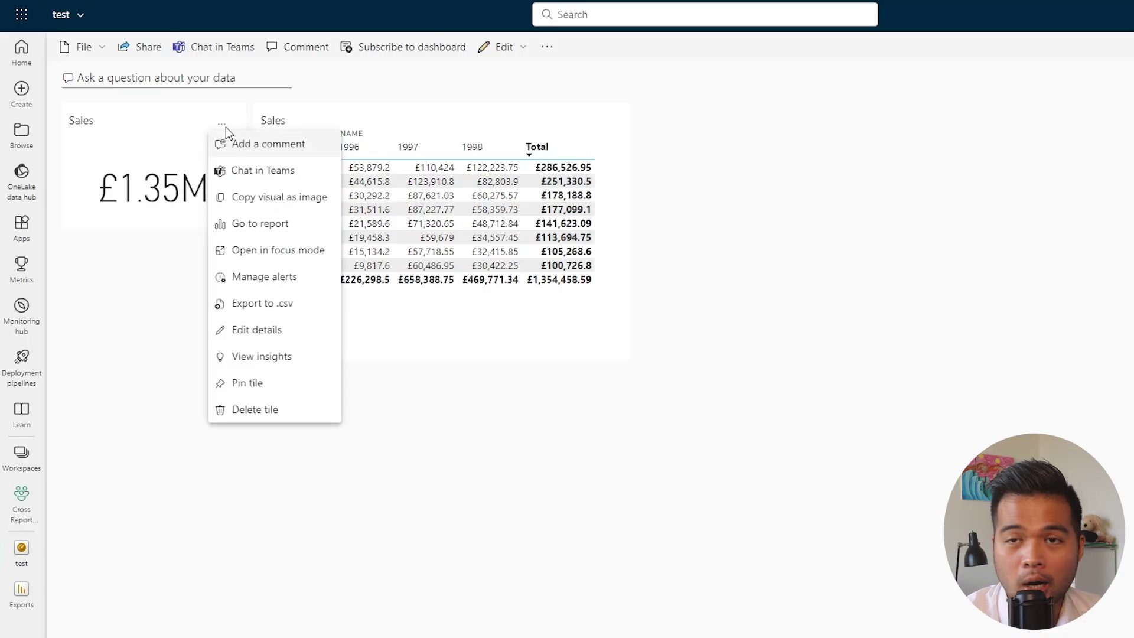
left_click(281, 276)
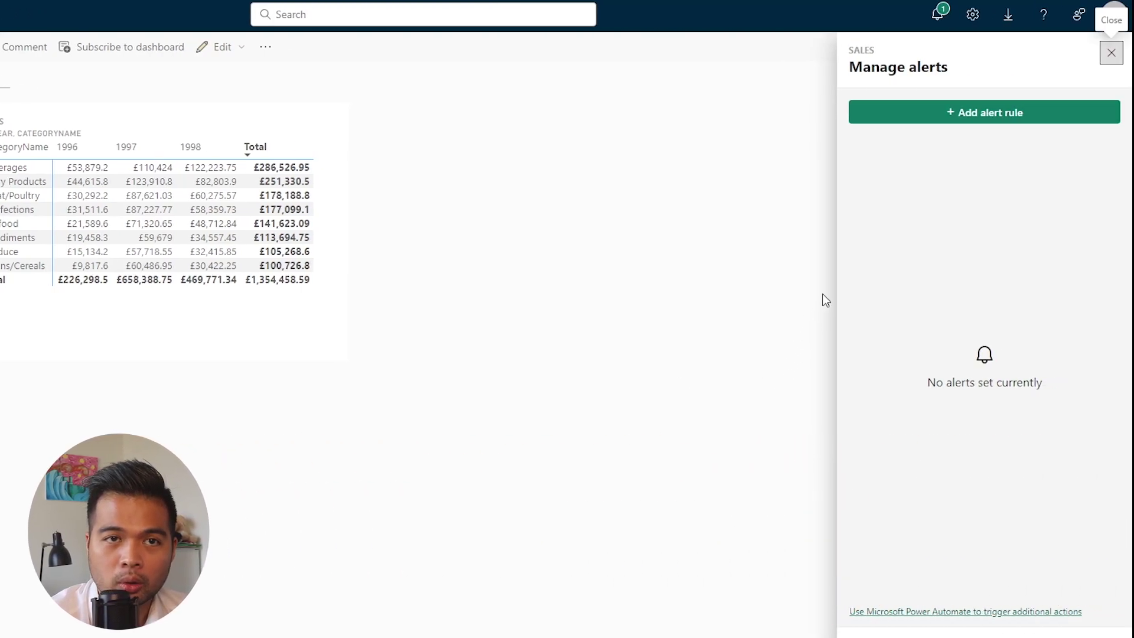
Step: Add a new Sales alert rule, keeping its condition set to Above
left_click(962, 118)
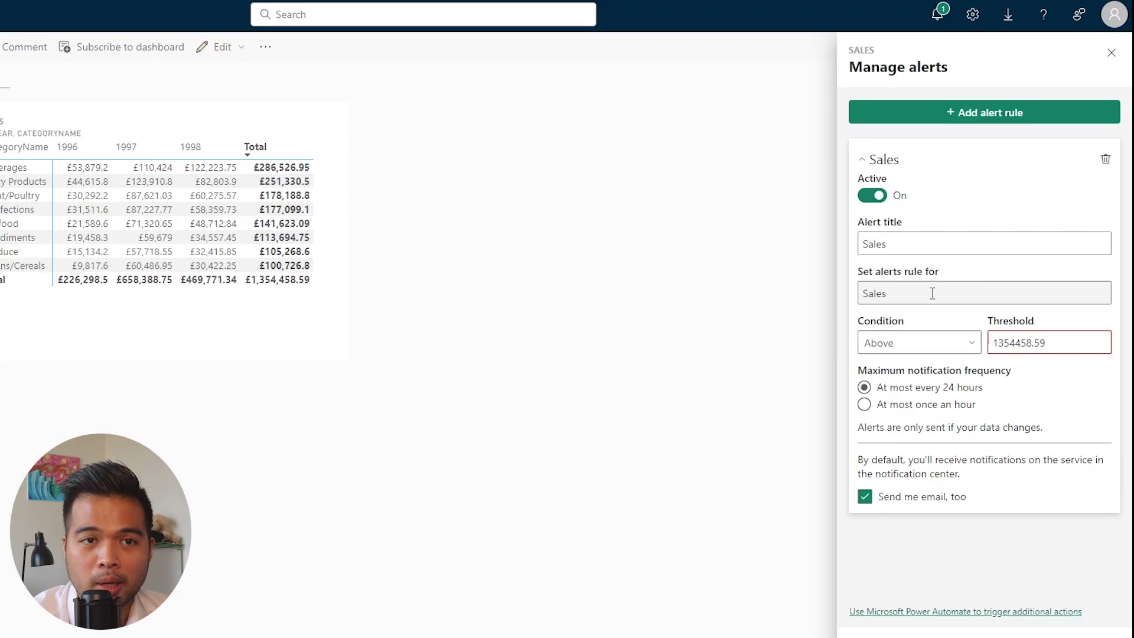
left_click(967, 346)
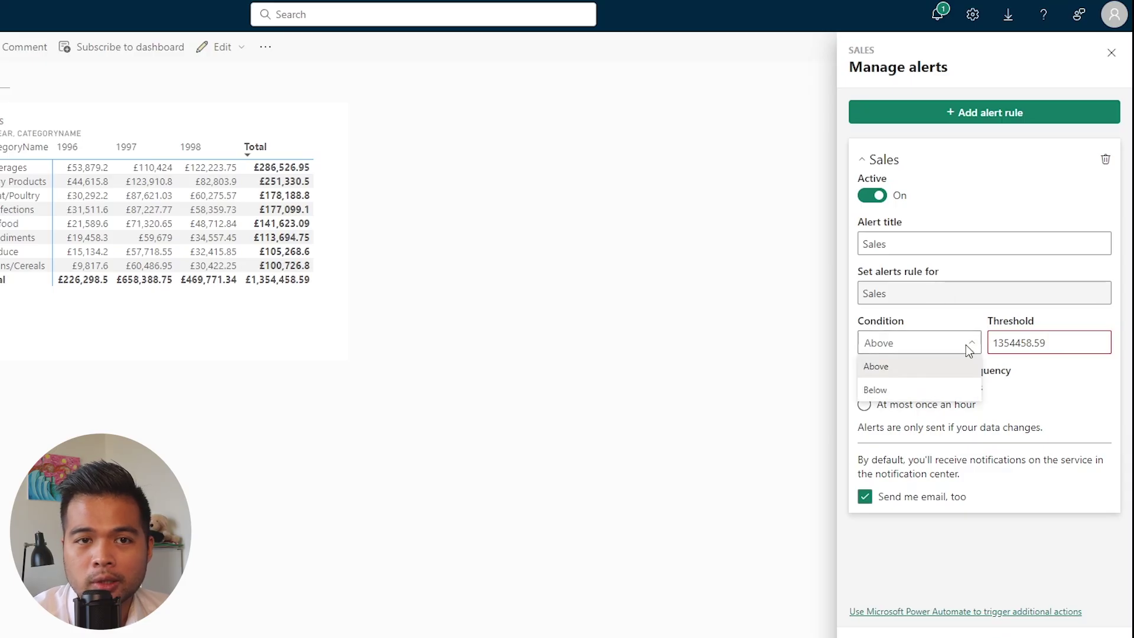
left_click(969, 349)
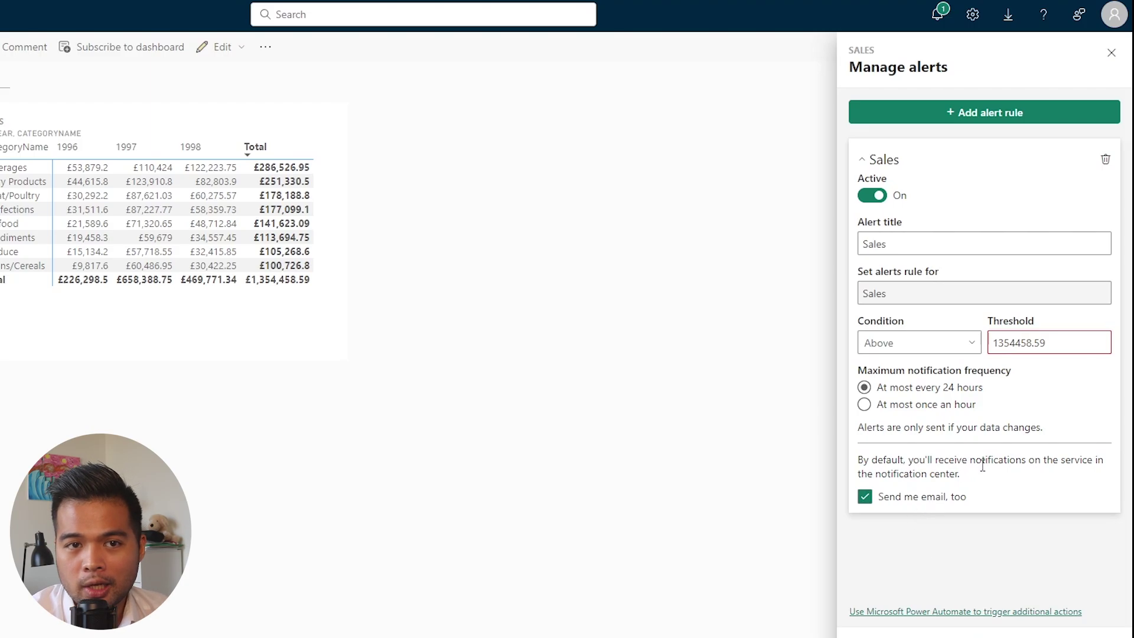
left_click_drag(965, 461, 1007, 460)
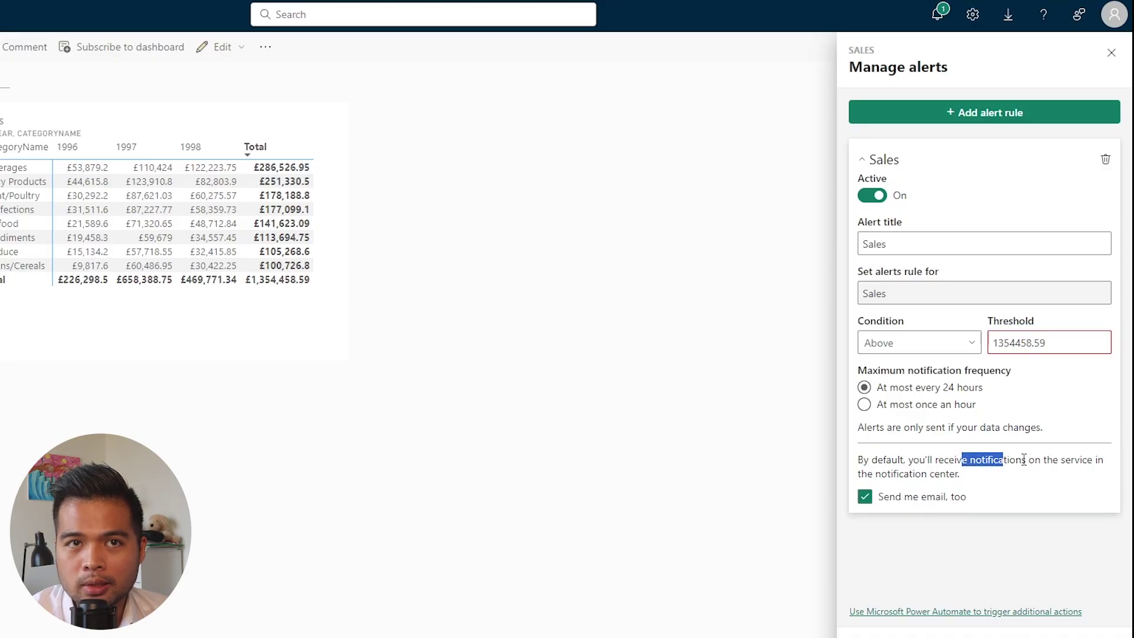
left_click(1022, 454)
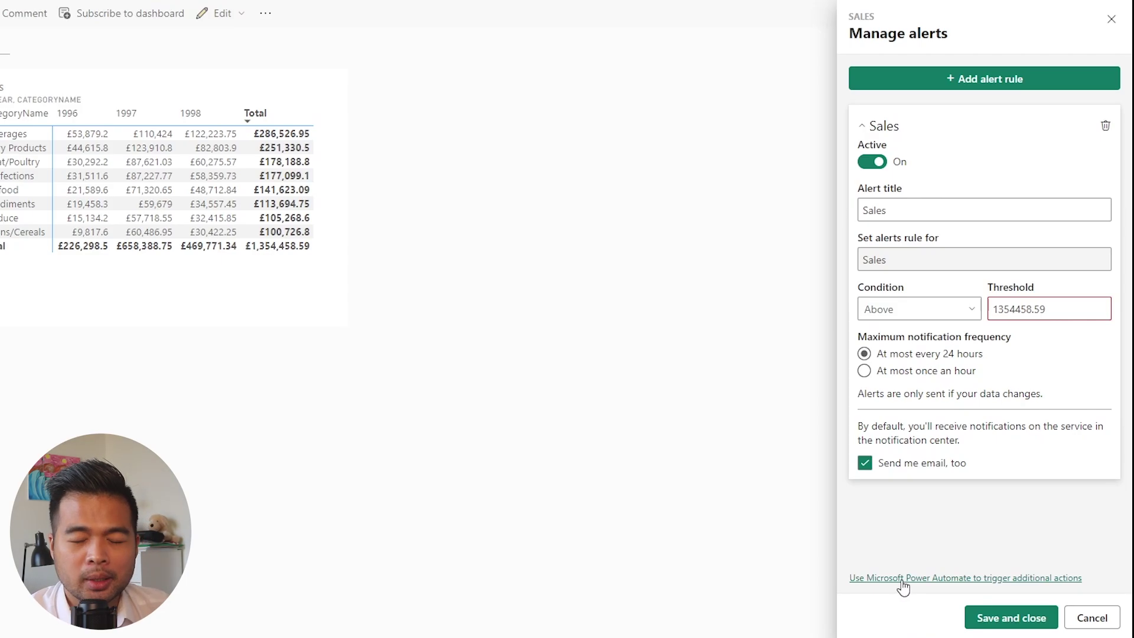
Step: Launch Power Automate from the alert and continue with the Power BI data-driven alert template
left_click(997, 579)
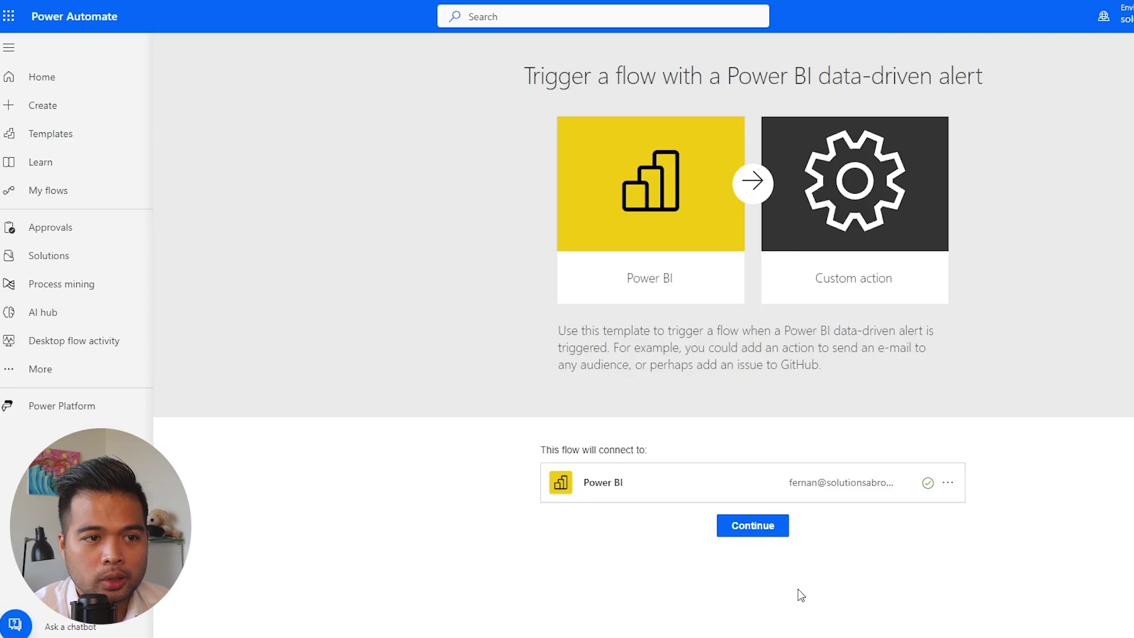
left_click(767, 530)
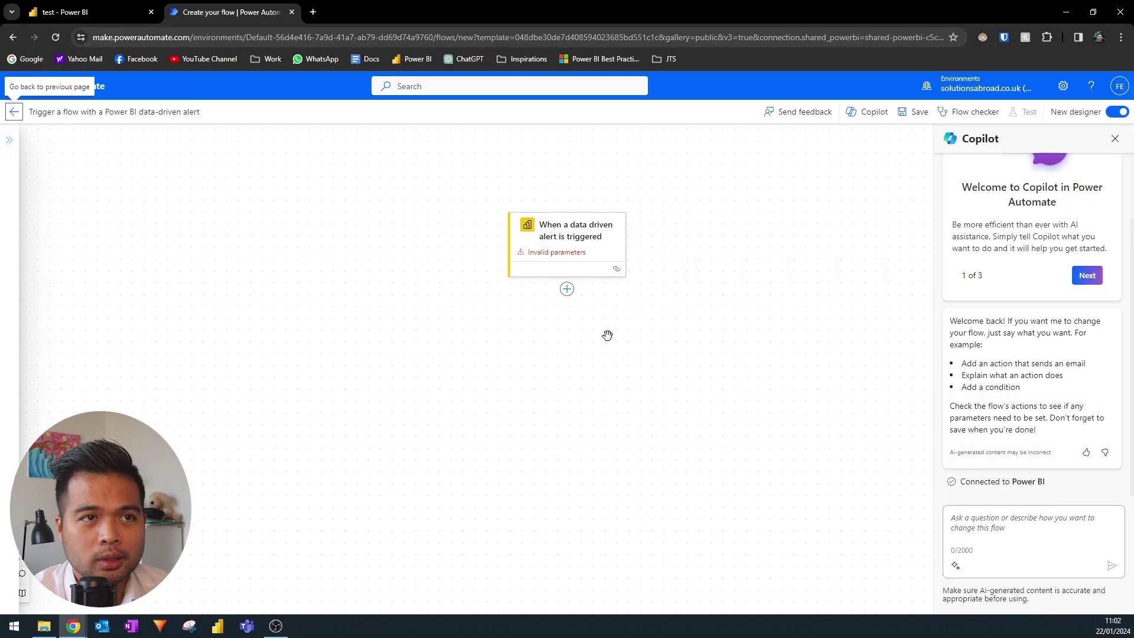
Step: Turn off the new designer and check the Alert Id dropdown, which lists no alerts
left_click(1118, 112)
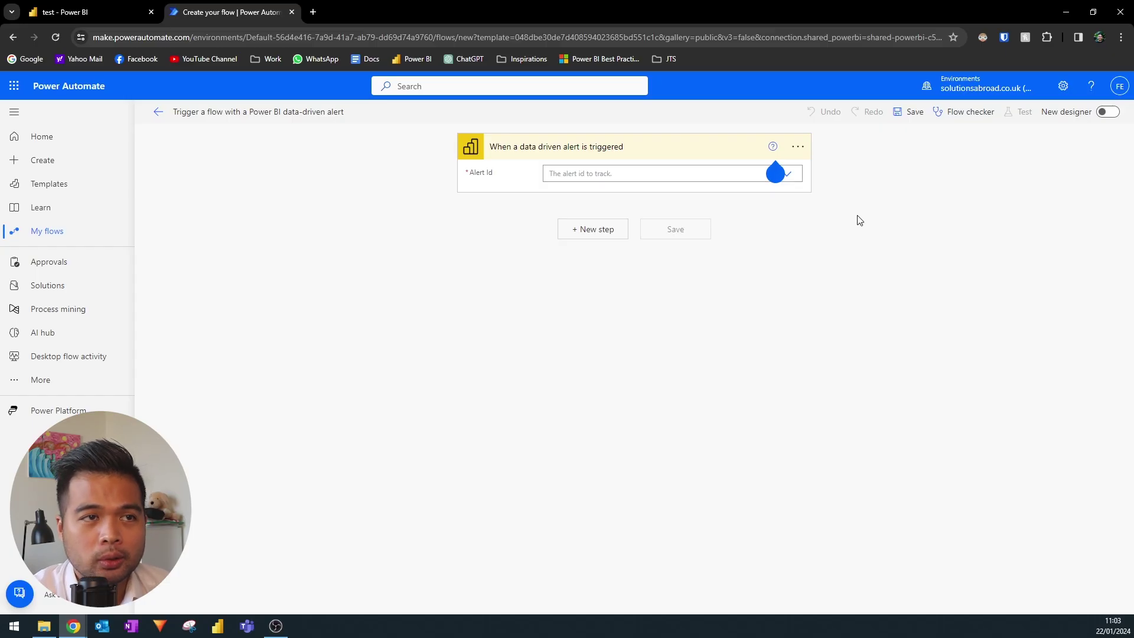
left_click(790, 177)
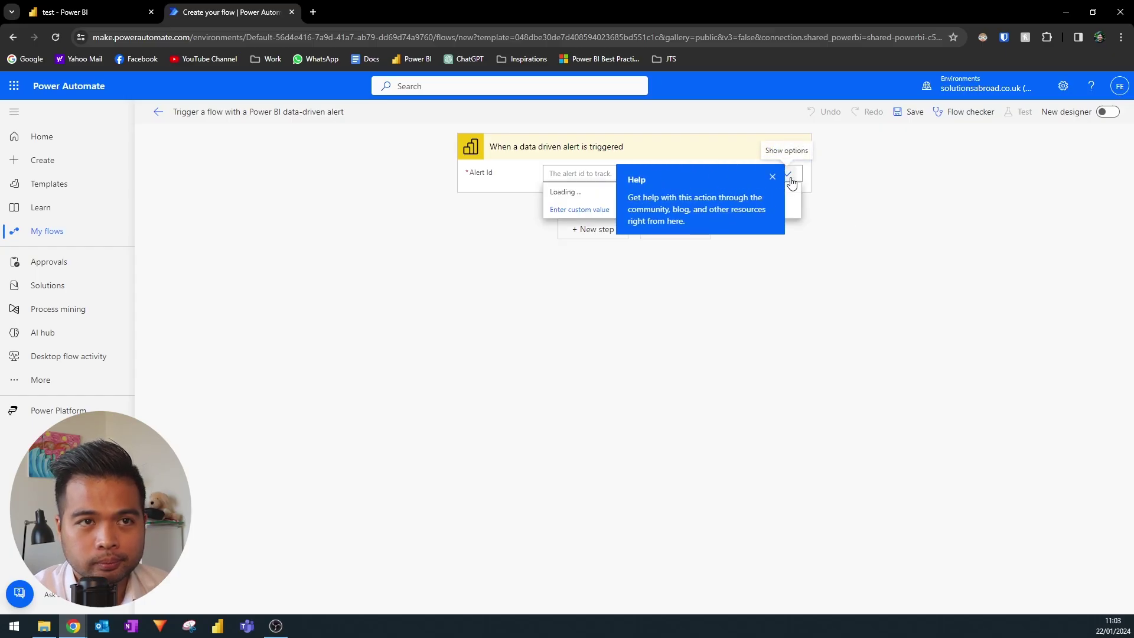
left_click(772, 177)
left_click(786, 174)
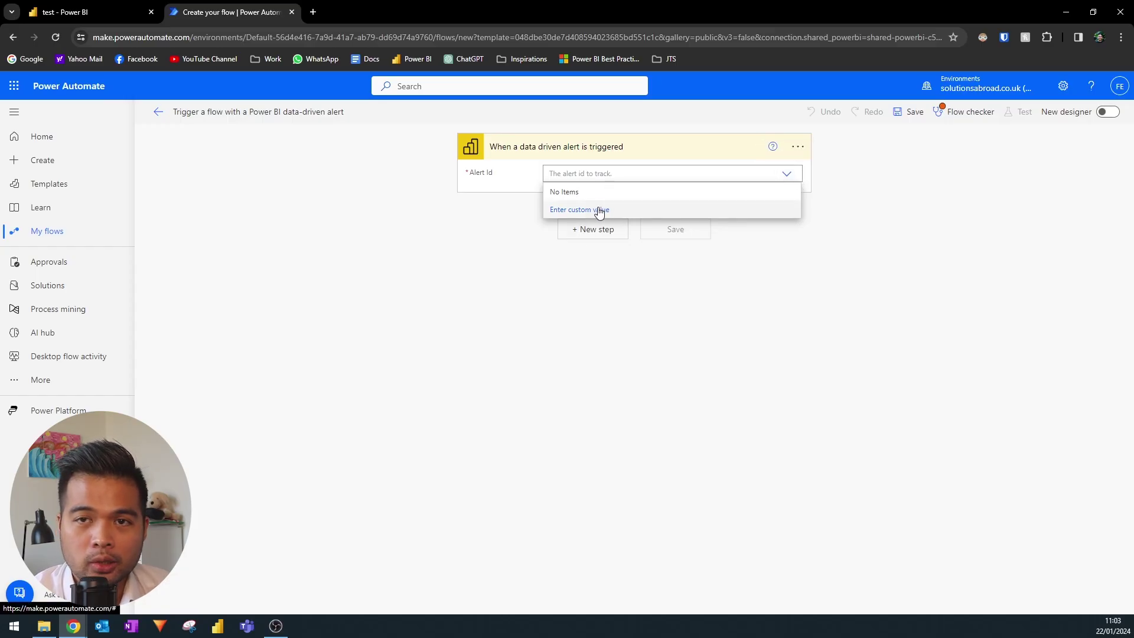
Step: Change the Sales alert threshold from 1354458.59 to 1400000, keeping the Above condition
left_click(111, 13)
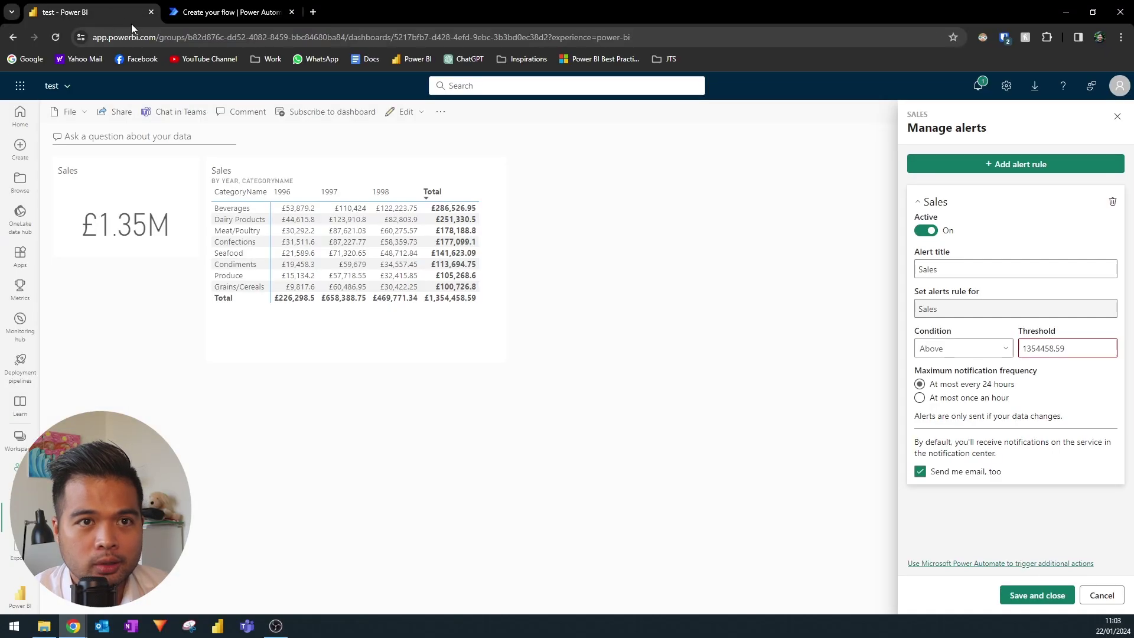
left_click(934, 334)
left_click(894, 353)
left_click(1011, 331)
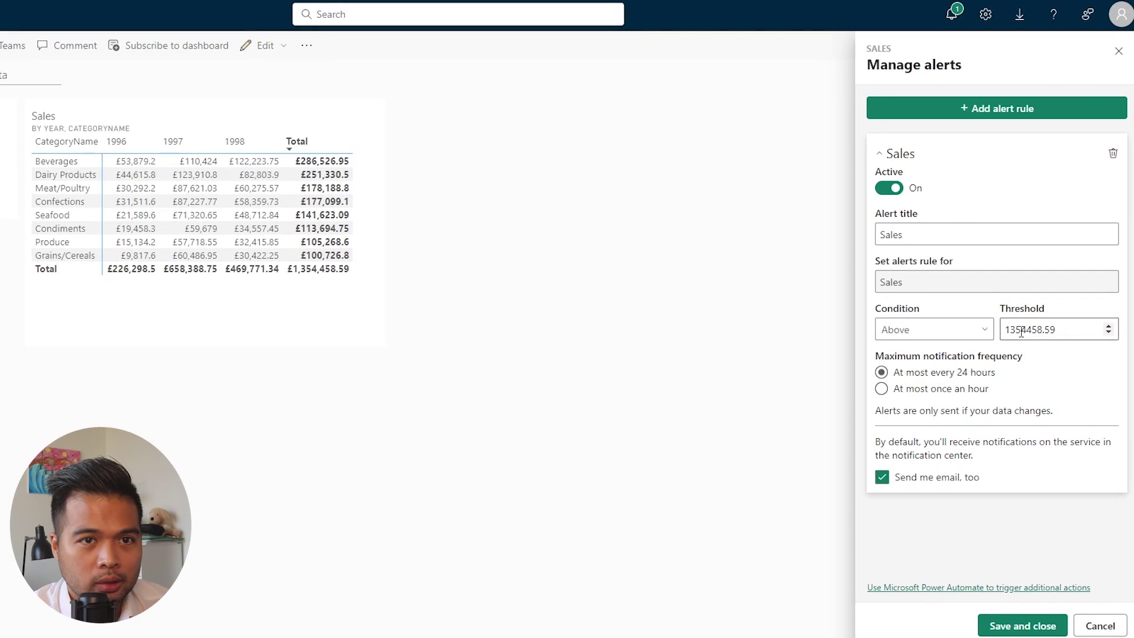
mouse_move(1061, 332)
left_mouse_down()
mouse_move(1006, 332)
mouse_move(1041, 328)
left_mouse_up()
left_click(1042, 329)
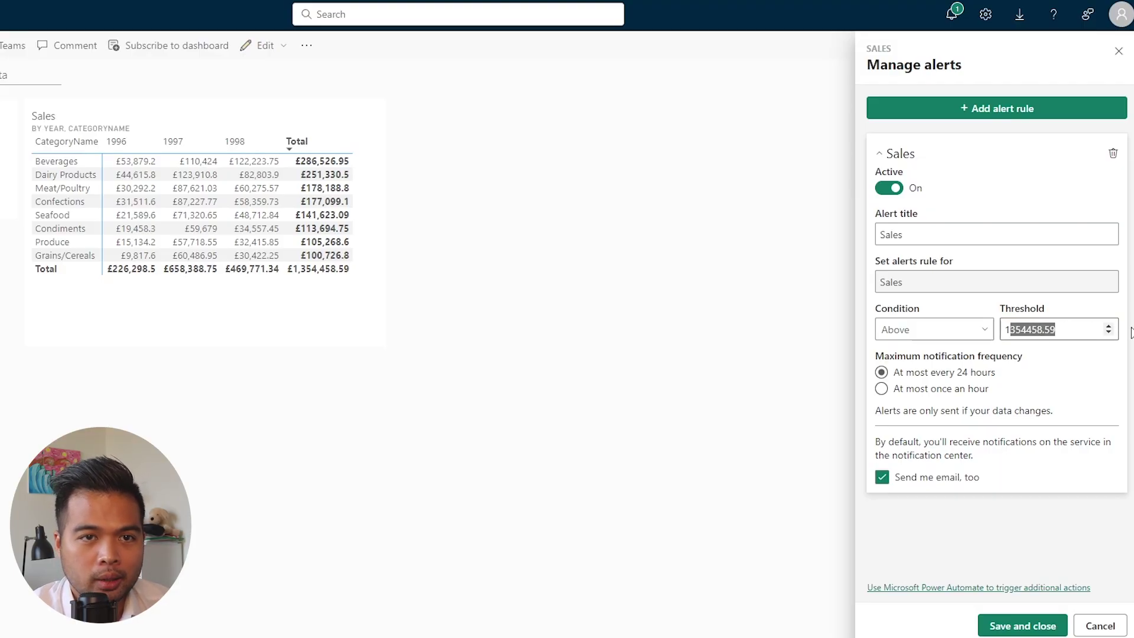
type("400000")
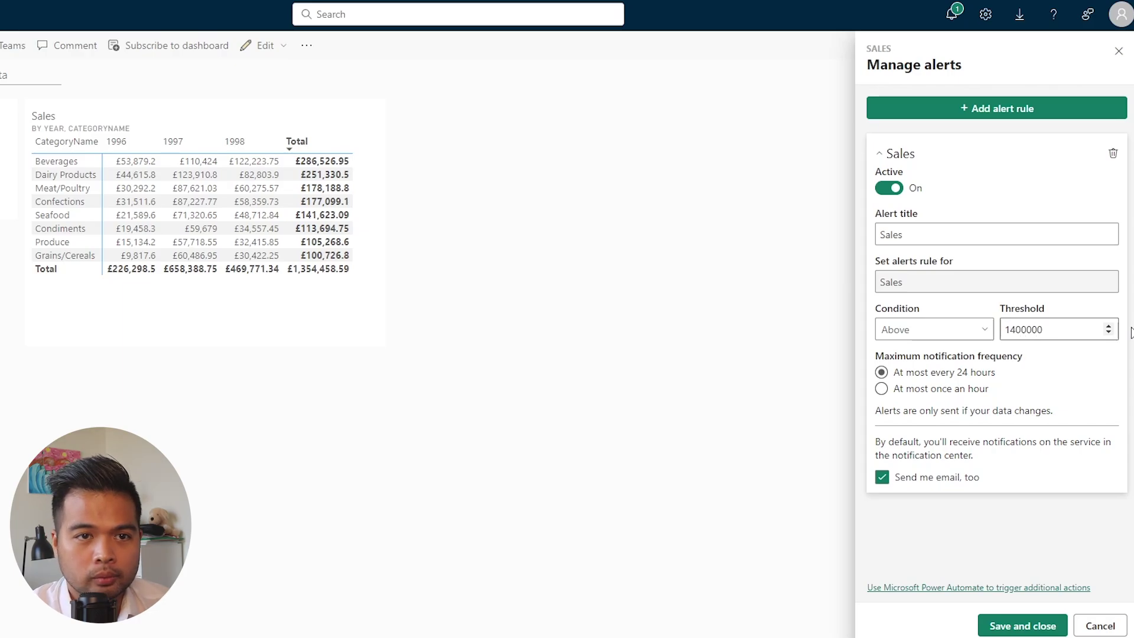
Step: Save the 1400000 Sales alert and recheck the flow's Alert Id choices for it
left_click(1004, 629)
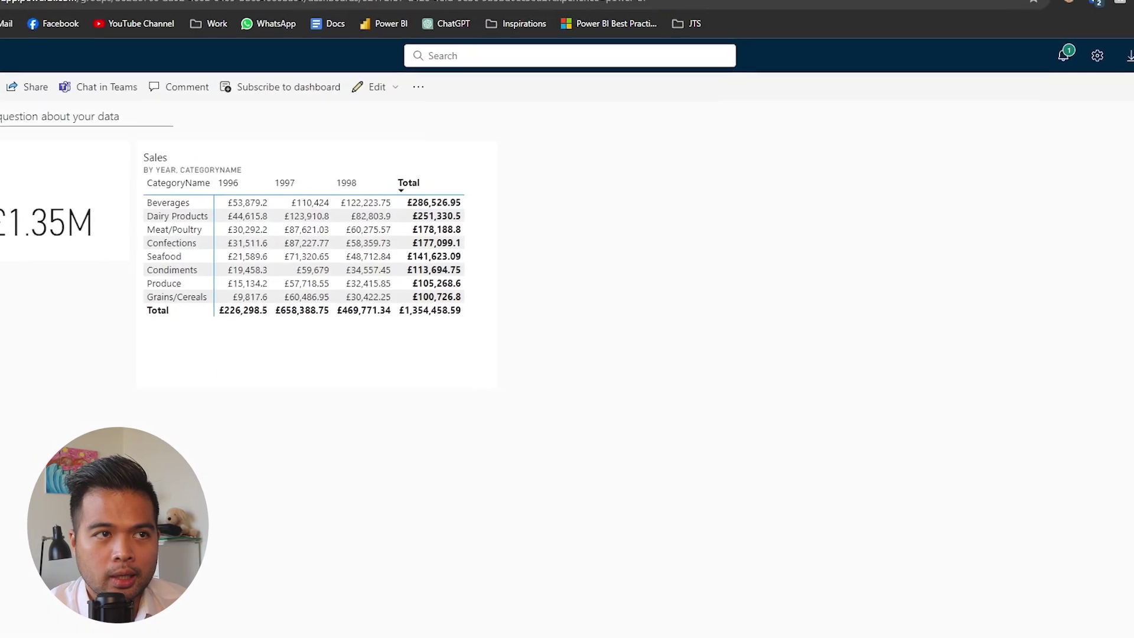
left_click(272, 7)
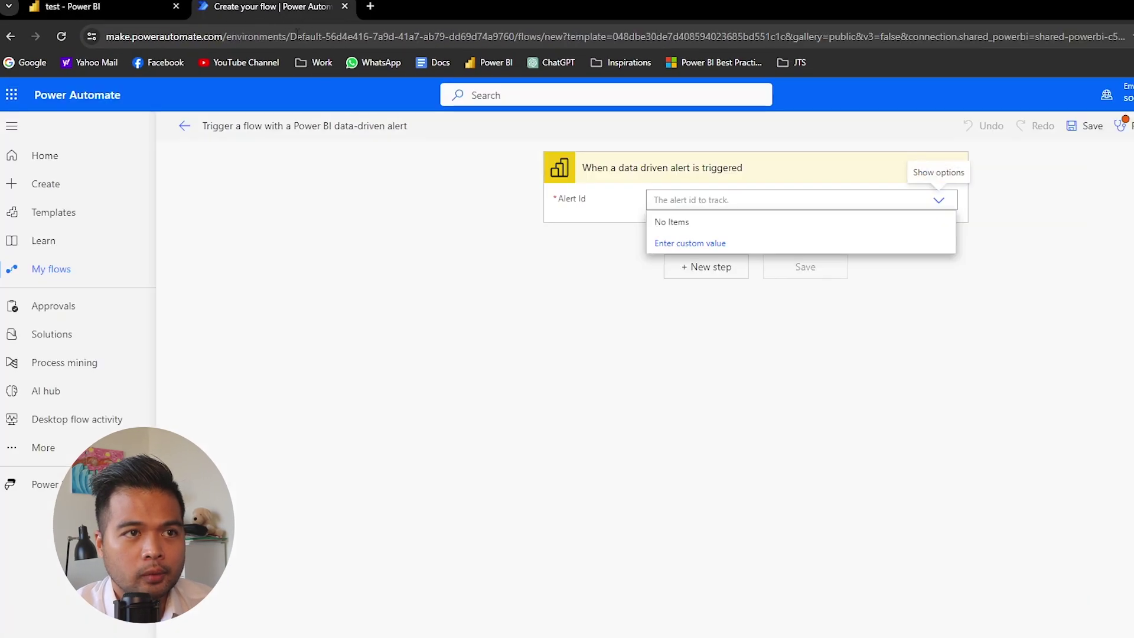
left_click(677, 381)
left_click(940, 202)
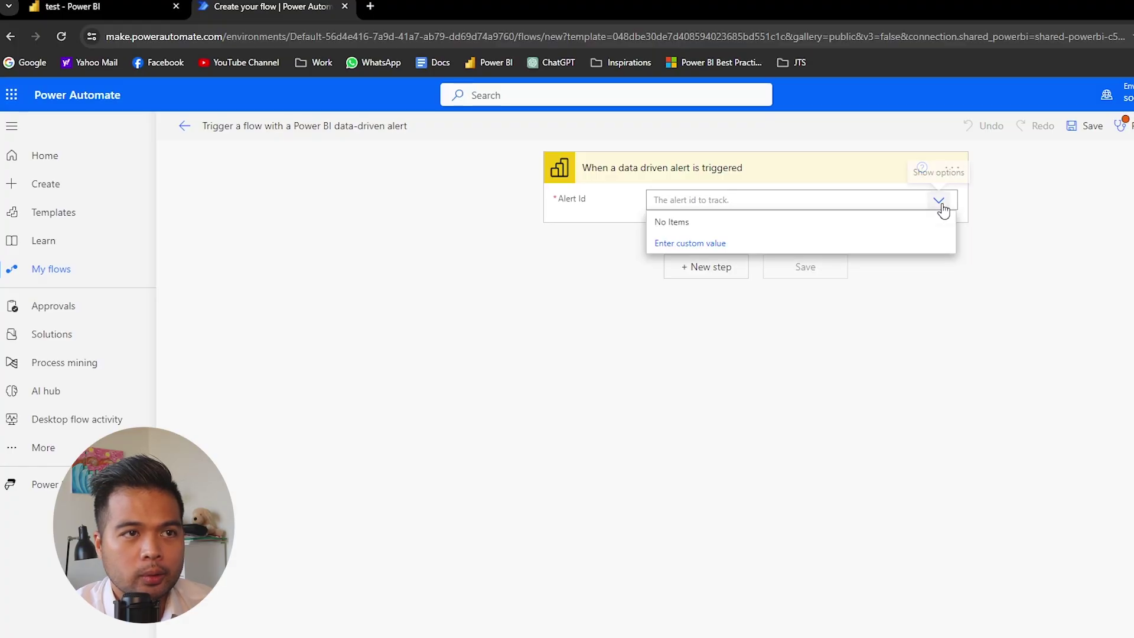
left_click(473, 299)
Step: Reload the flow page and confirm Leave, discarding the unfinished flow
left_click(62, 37)
key("Escape")
left_click(345, 6)
left_click(724, 151)
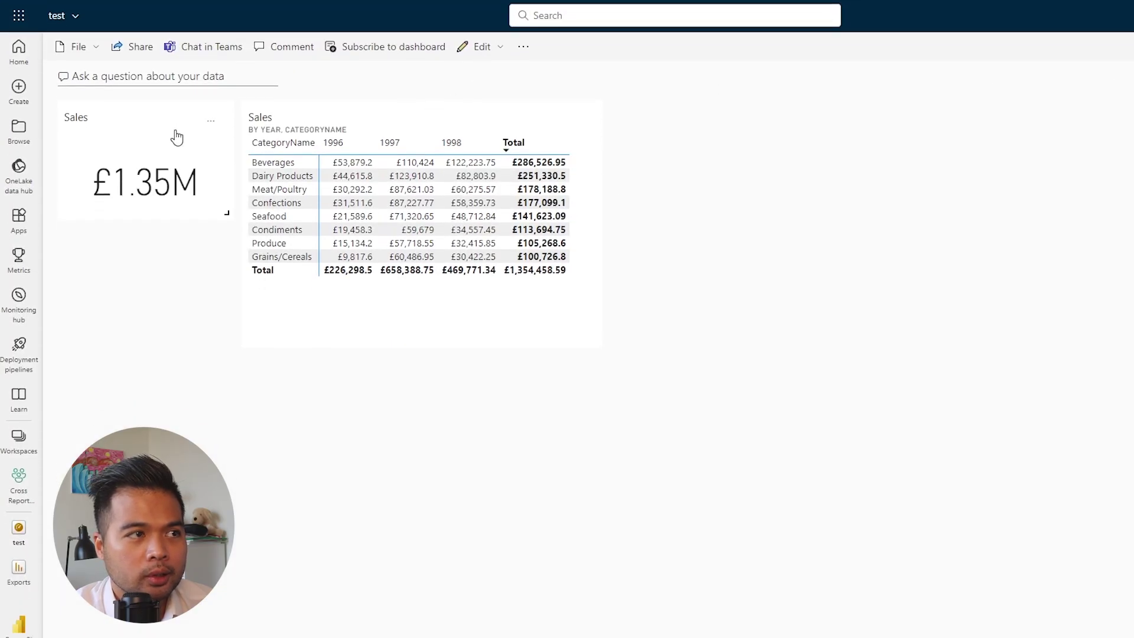
Step: Reopen the Sales tile's Manage alerts and launch Power Automate from the Sales alert
left_click(219, 125)
left_click(256, 271)
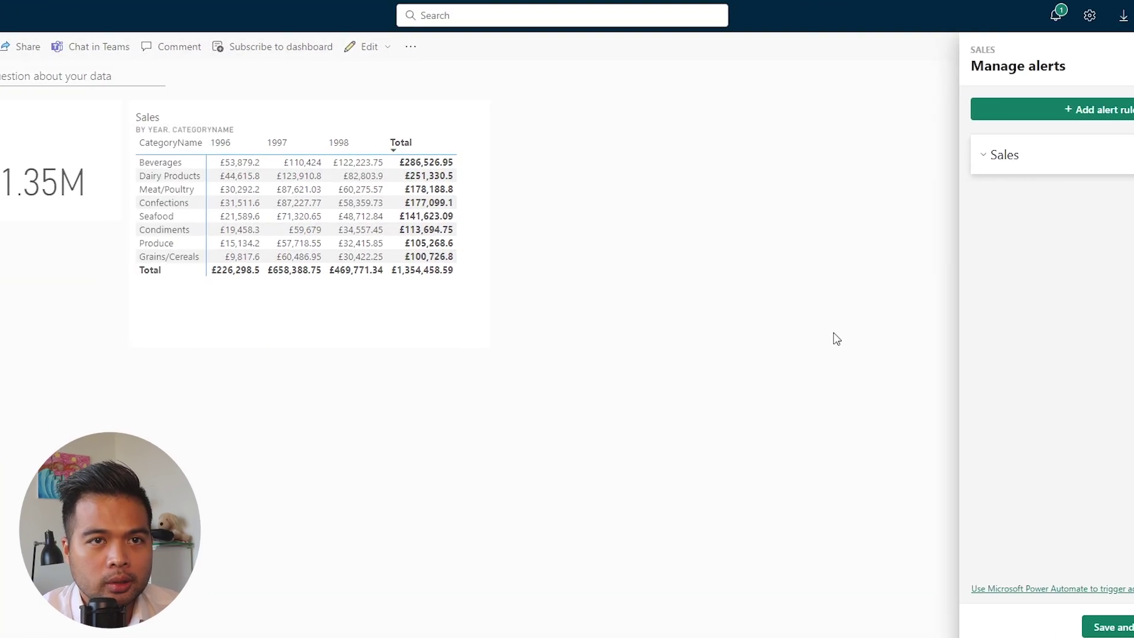
left_click(1111, 588)
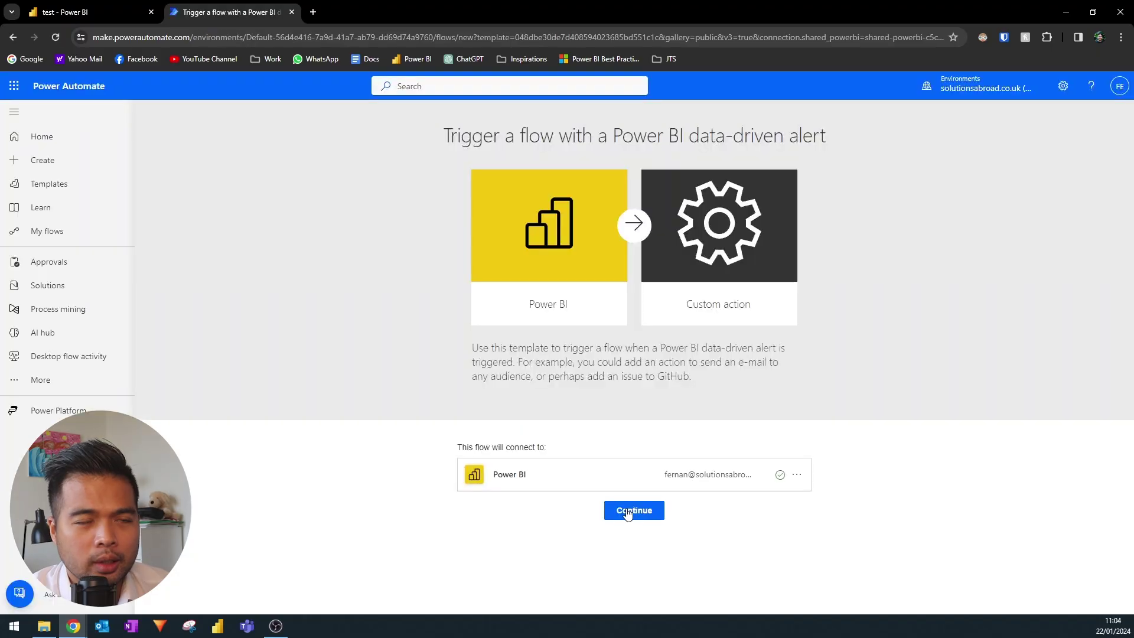
Step: In the classic designer, set the alert trigger's Alert Id to Sales and add a new step
left_click(629, 509)
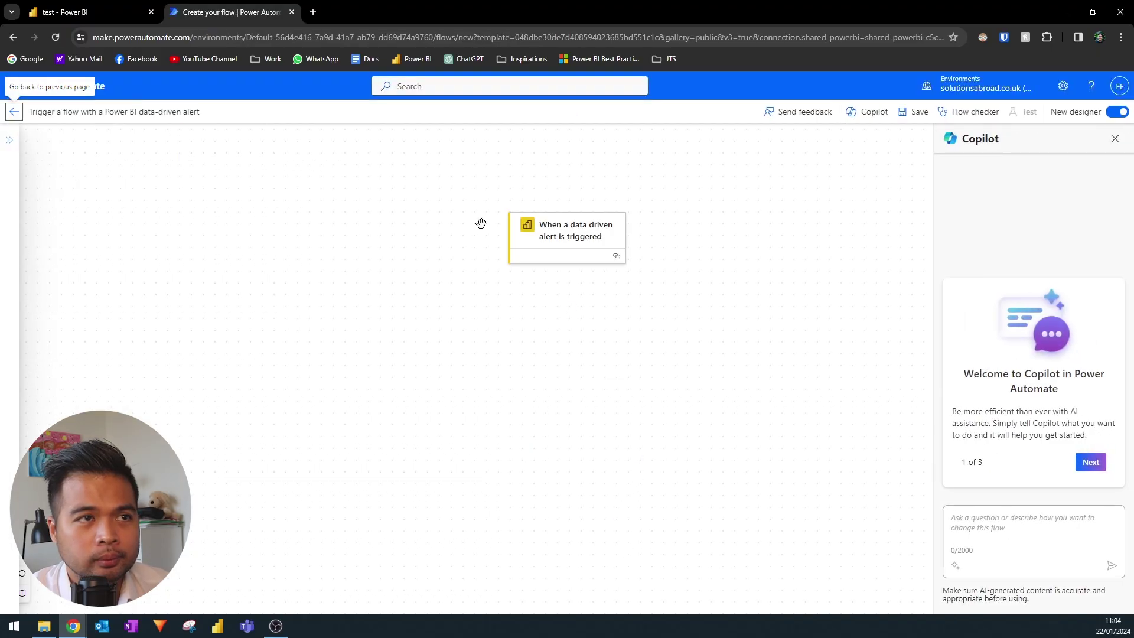
left_click(1117, 112)
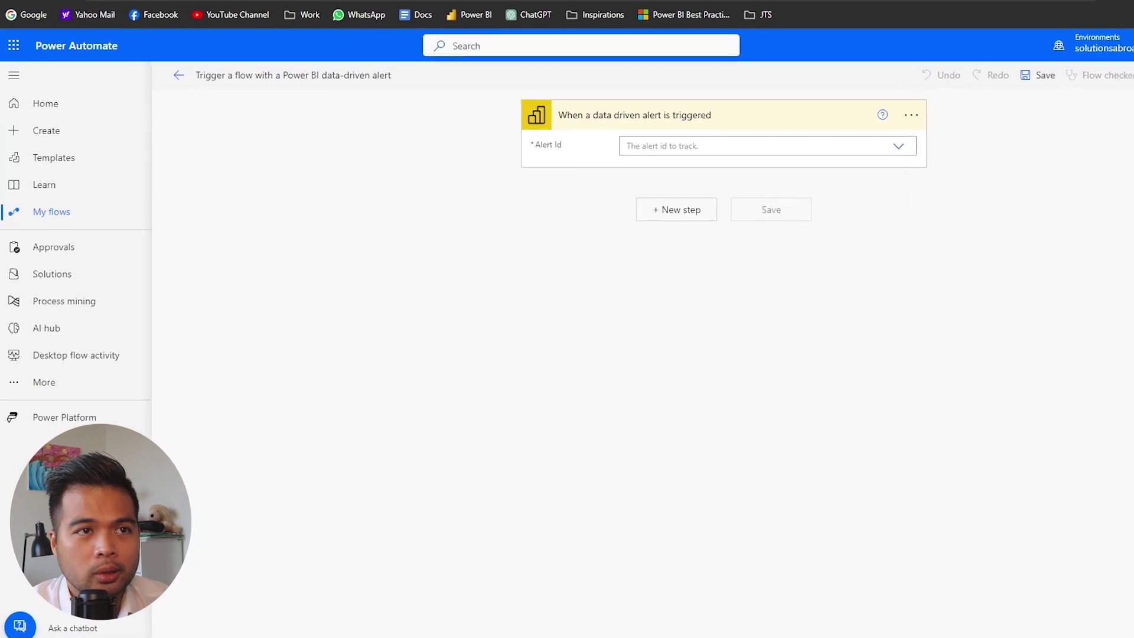
left_click(811, 172)
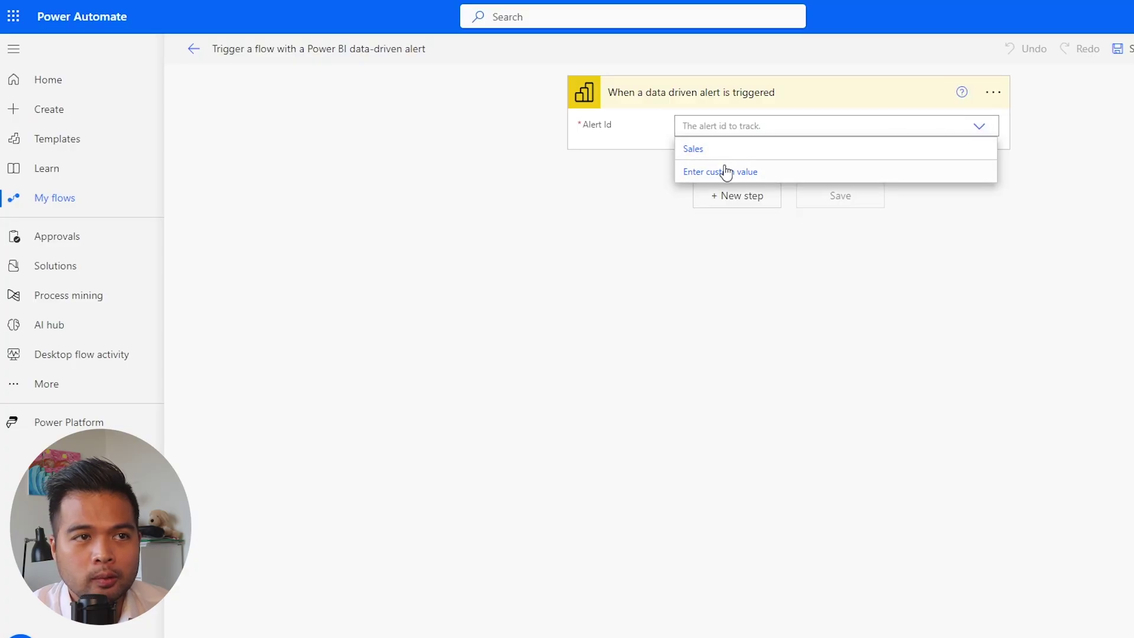
left_click(693, 150)
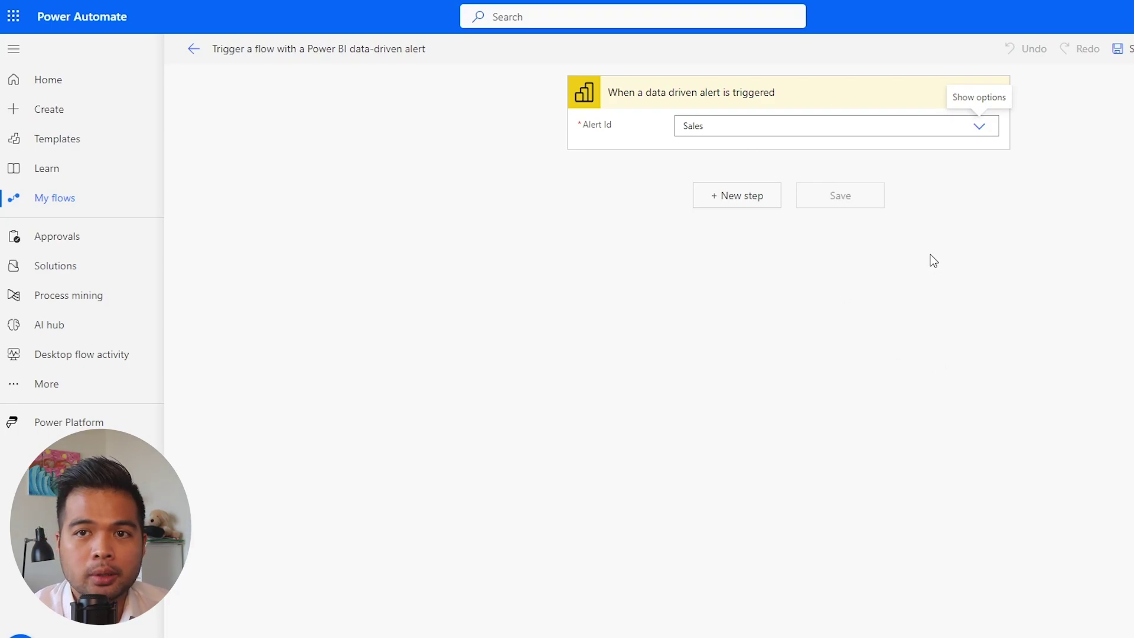
left_click(764, 199)
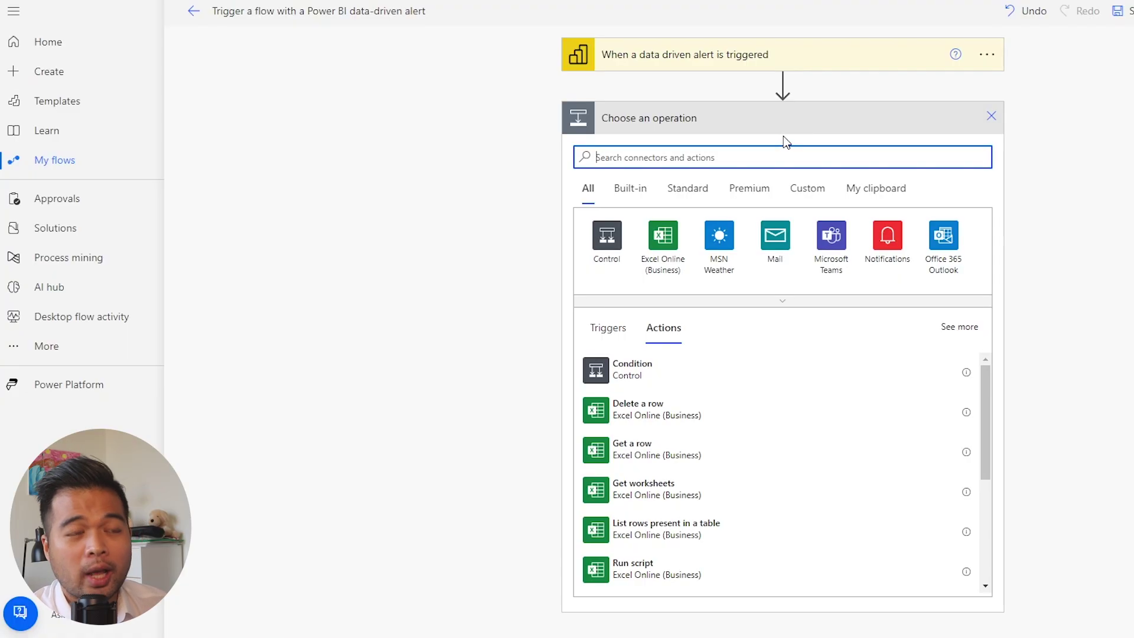
Step: Add a Send an email notification (V3) action, visit its To, Subject and Body fields, then return to Power BI
type("send")
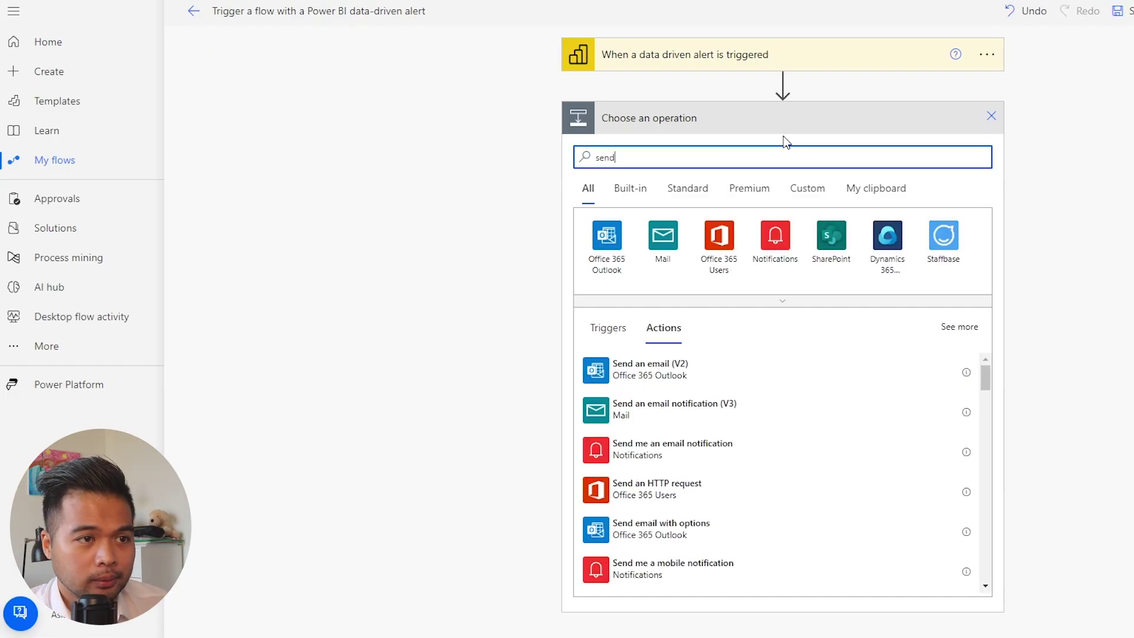
left_click(761, 419)
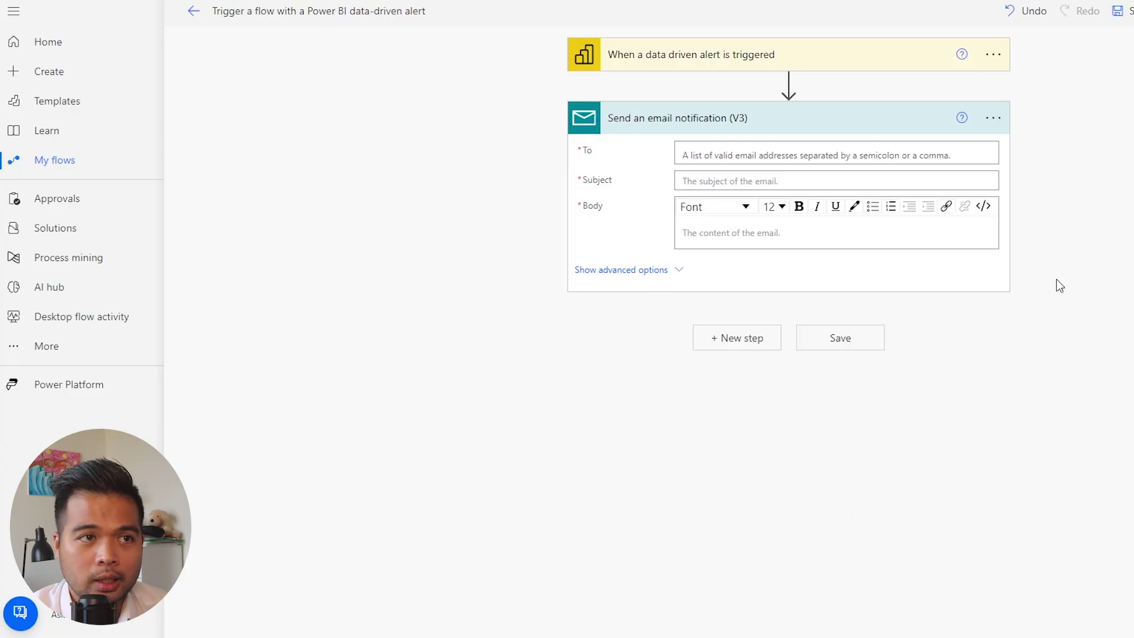
left_click(913, 155)
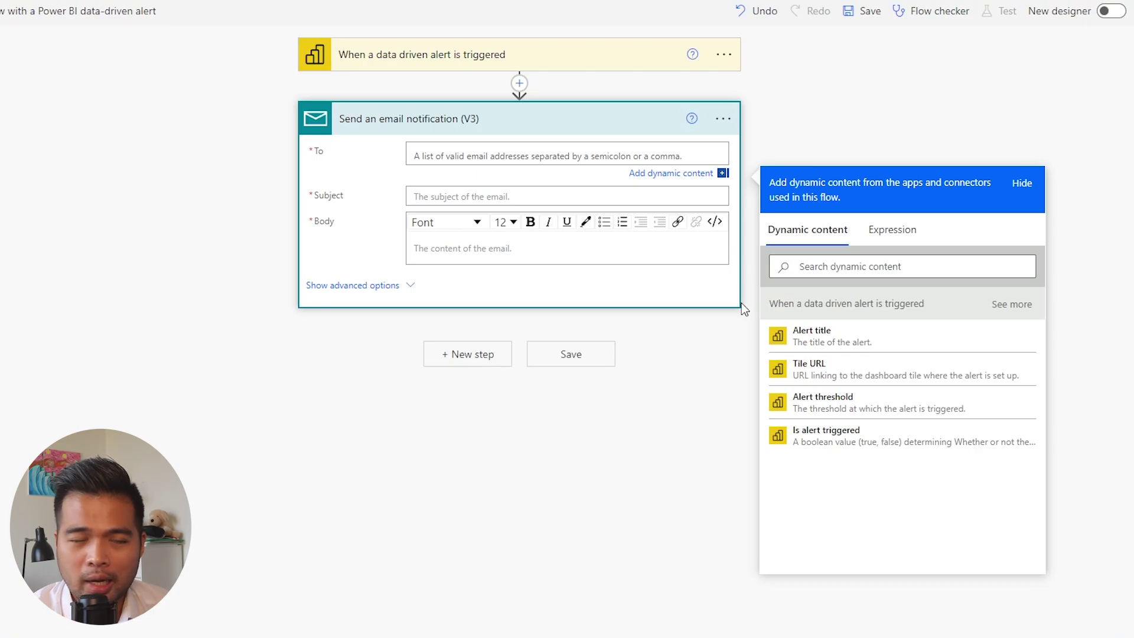
left_click(572, 195)
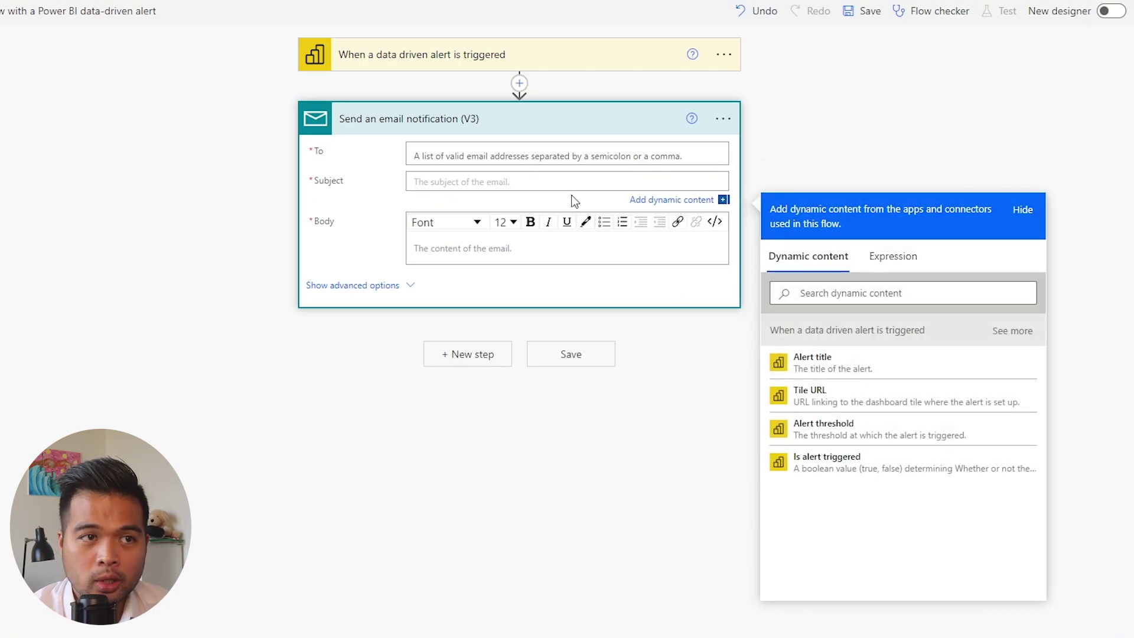
left_click(573, 241)
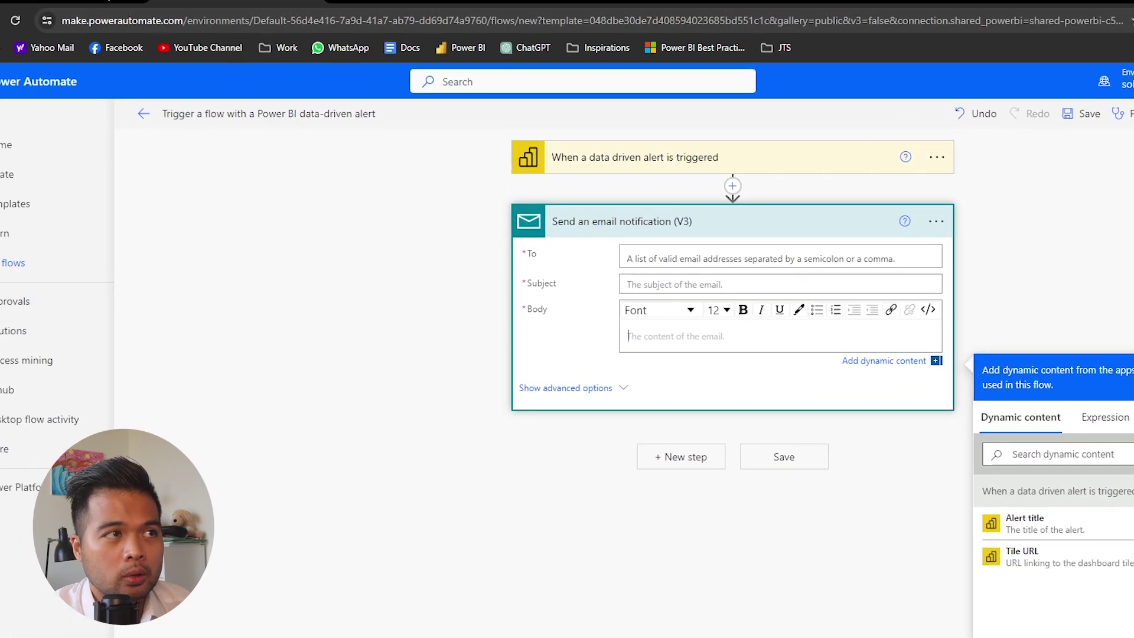
left_click(154, 10)
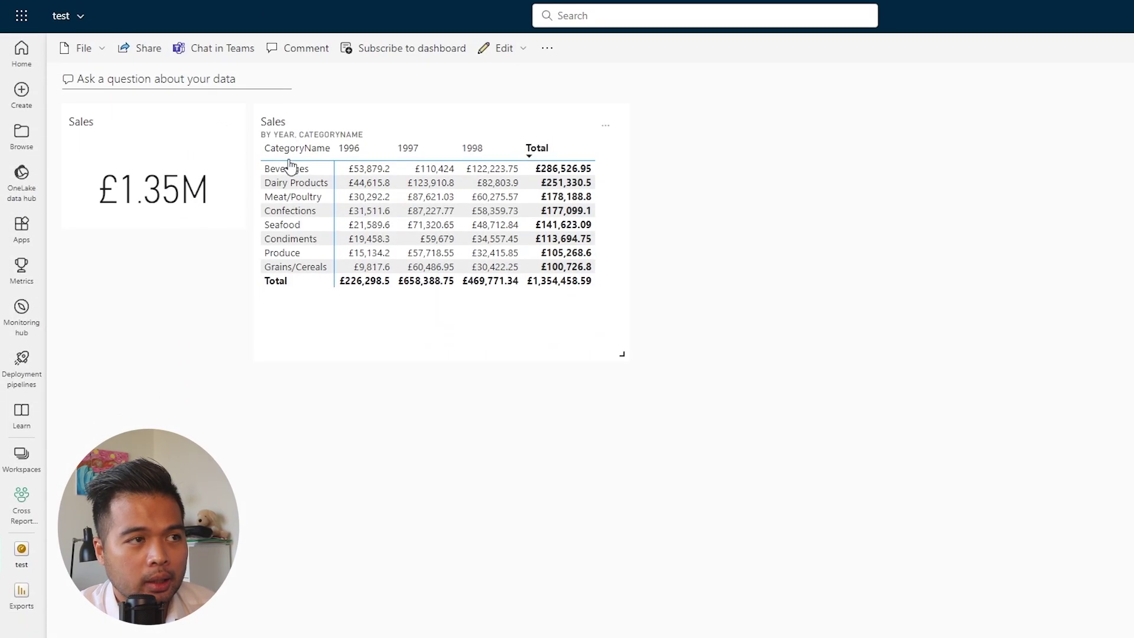
Step: Open the Exports report from the dashboard tile and start a Set alert on the category sales matrix
left_click(142, 197)
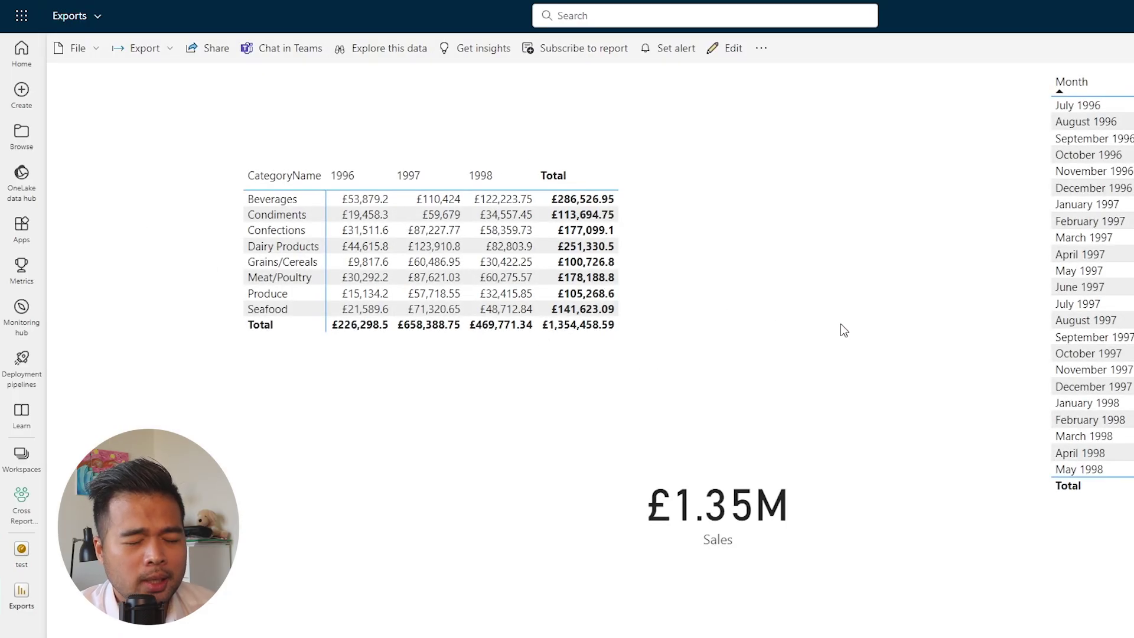
left_click(685, 61)
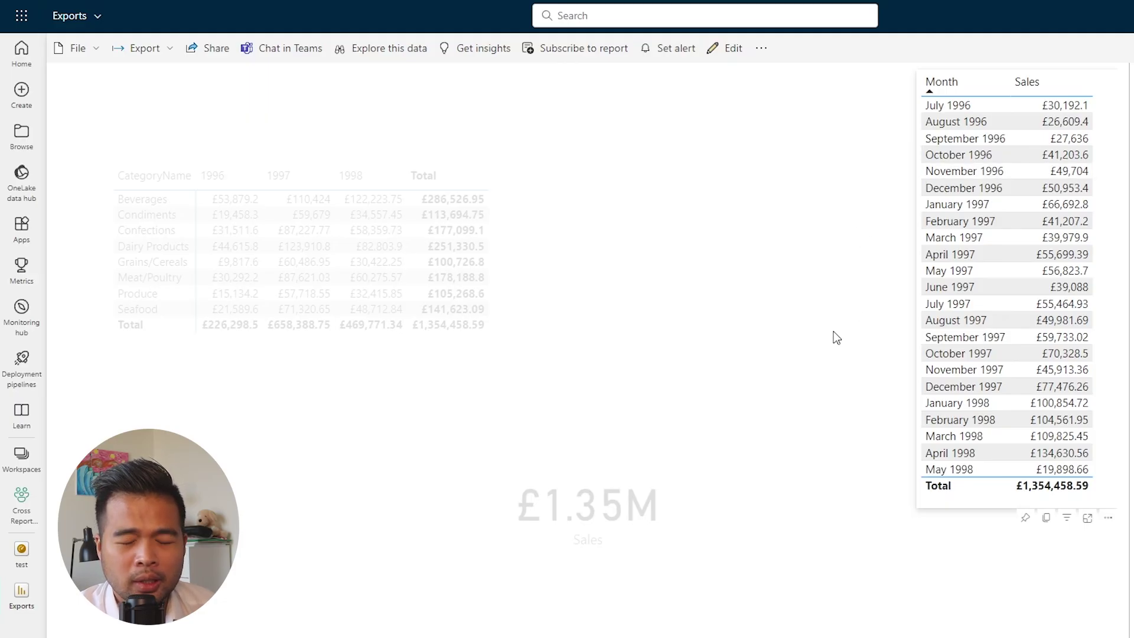
left_click(630, 506)
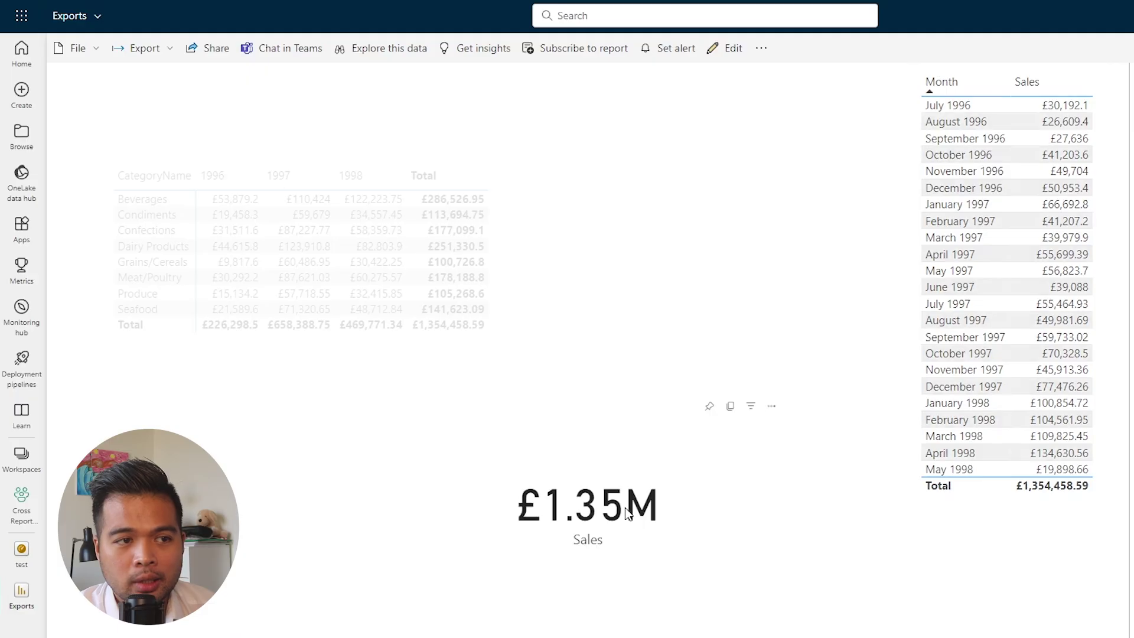
left_click(488, 322)
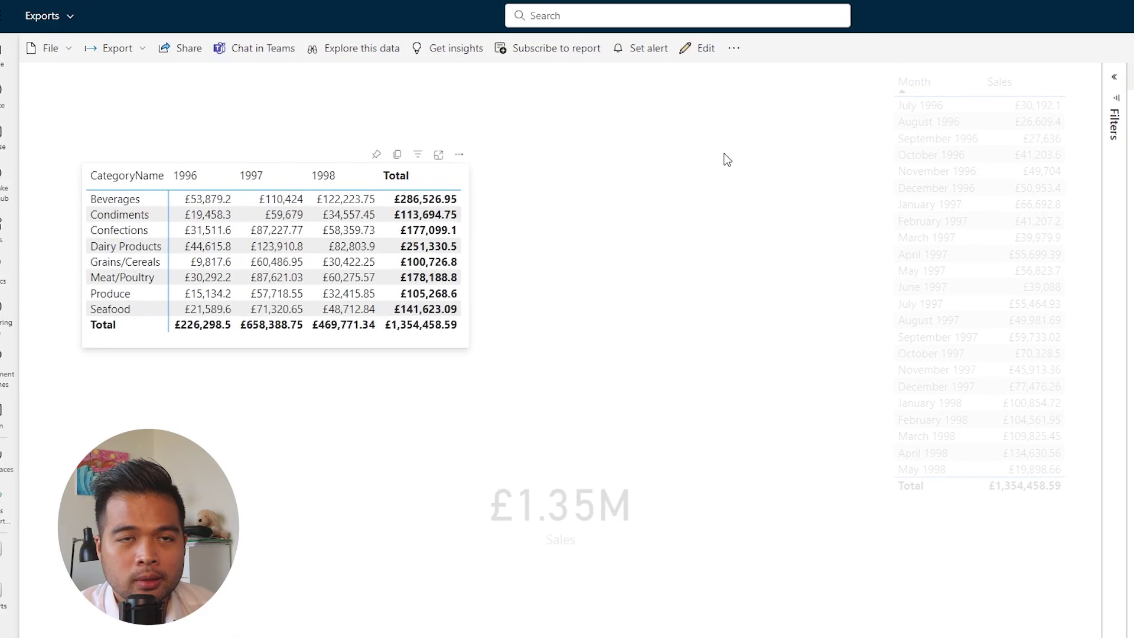
left_click(670, 48)
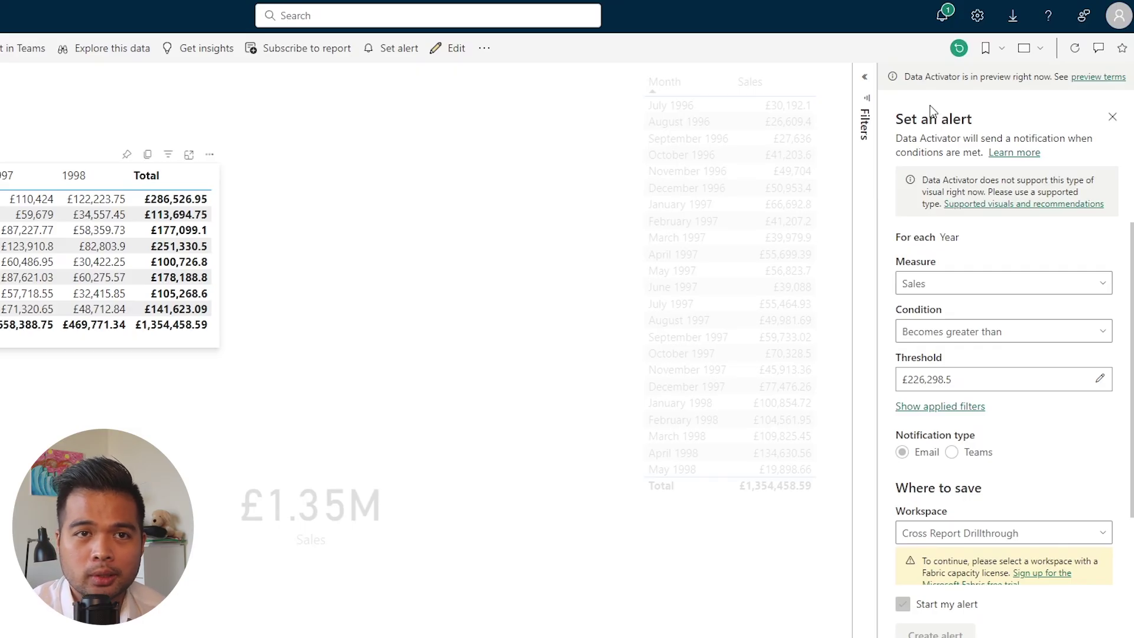
Step: Base the alert on the £1.35M Sales card, with Sales as the measure
left_click(312, 479)
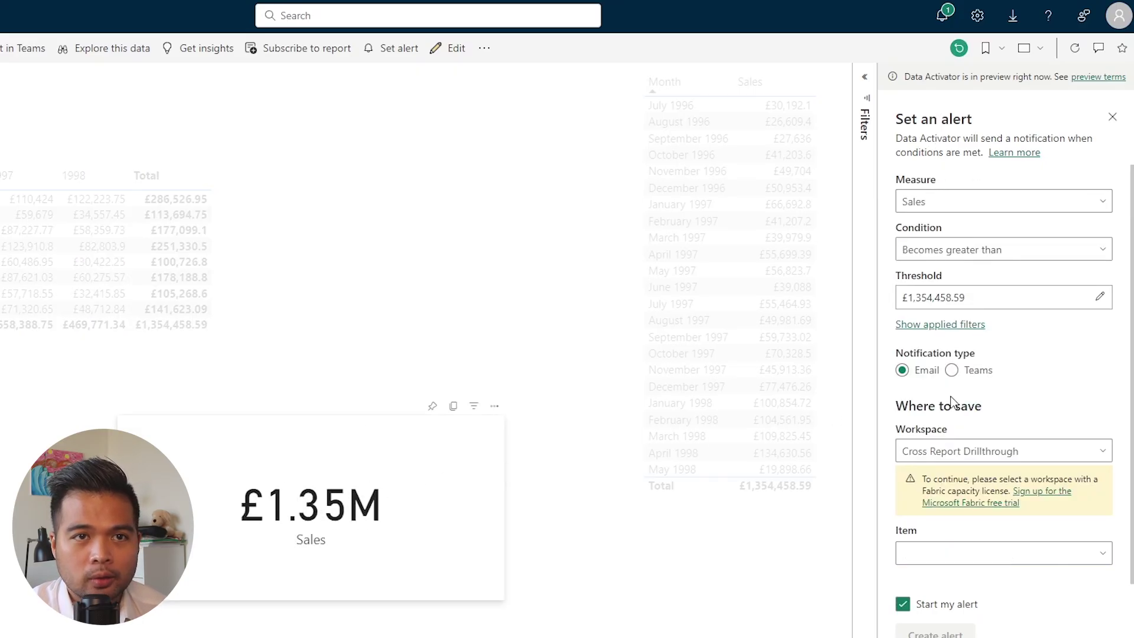
left_click(1029, 208)
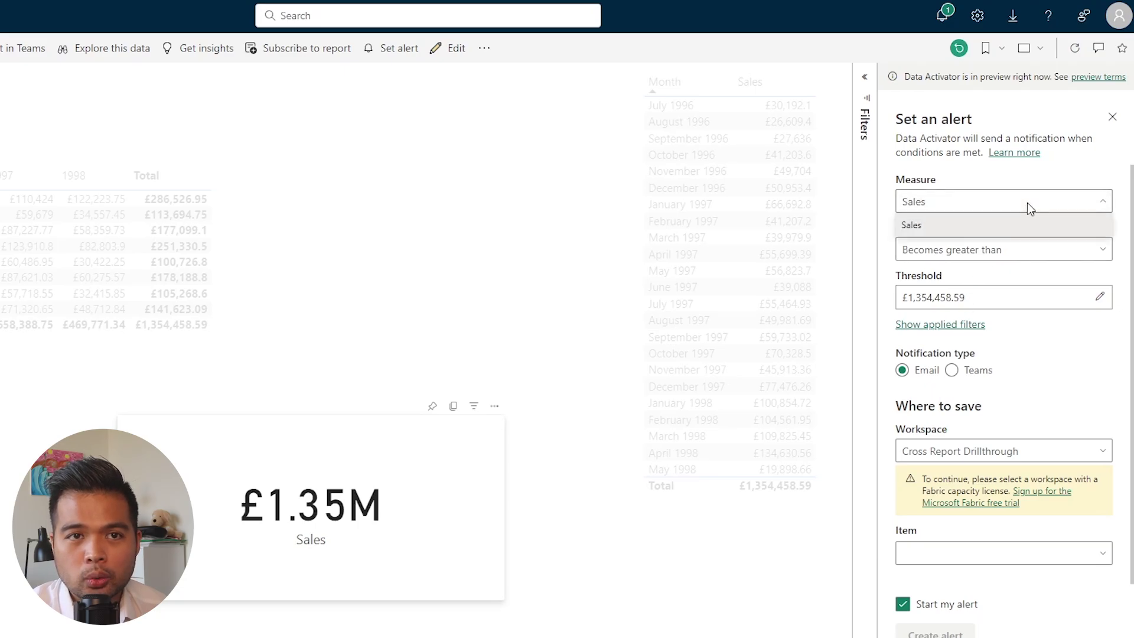
left_click(1013, 222)
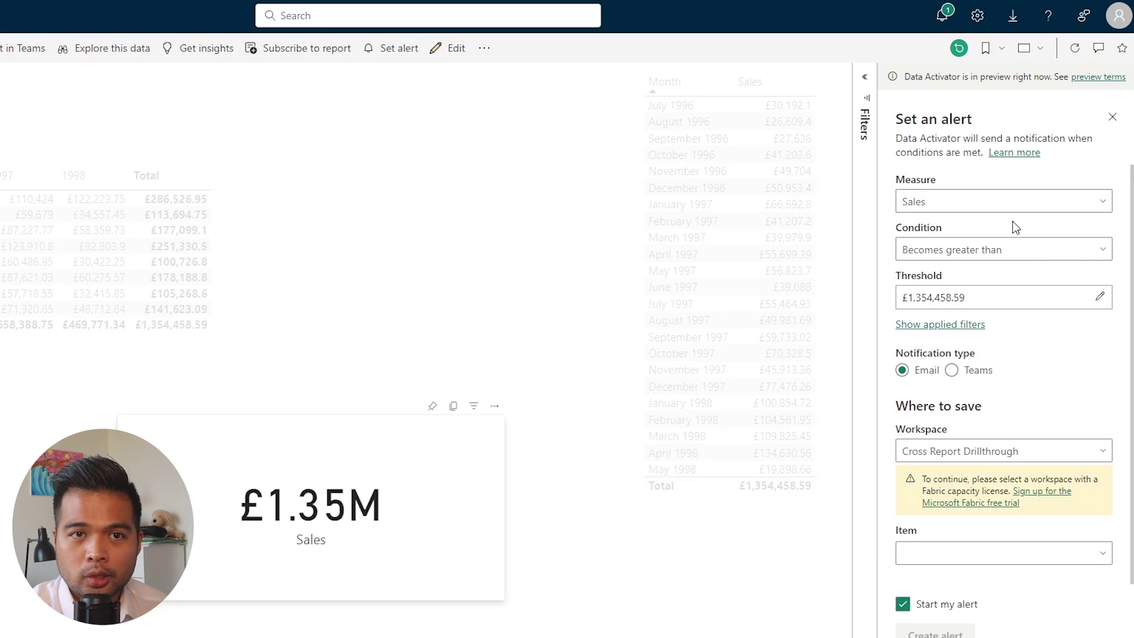
Step: Keep 'Becomes greater than' as the alert condition and check the account's licence details
left_click(1013, 253)
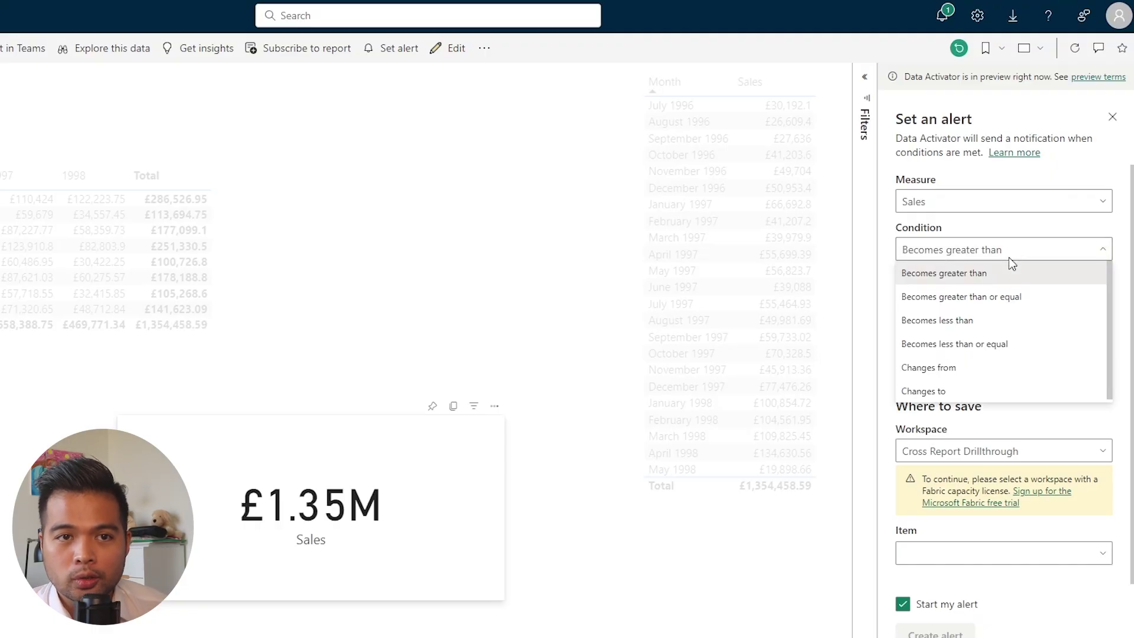
left_click(1015, 252)
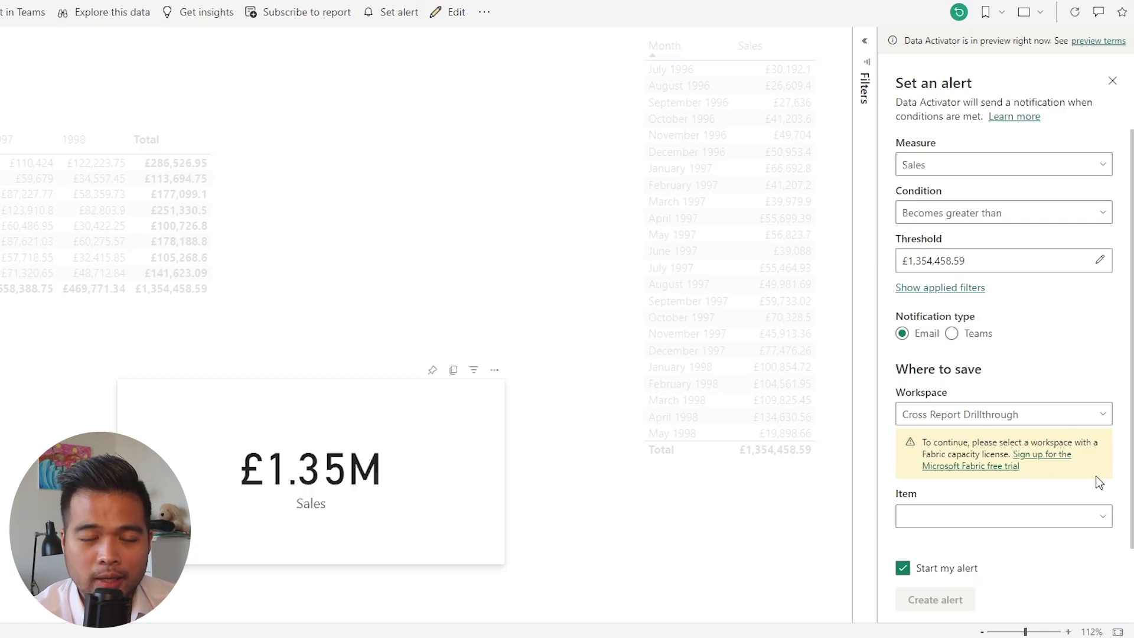
left_click(1118, 15)
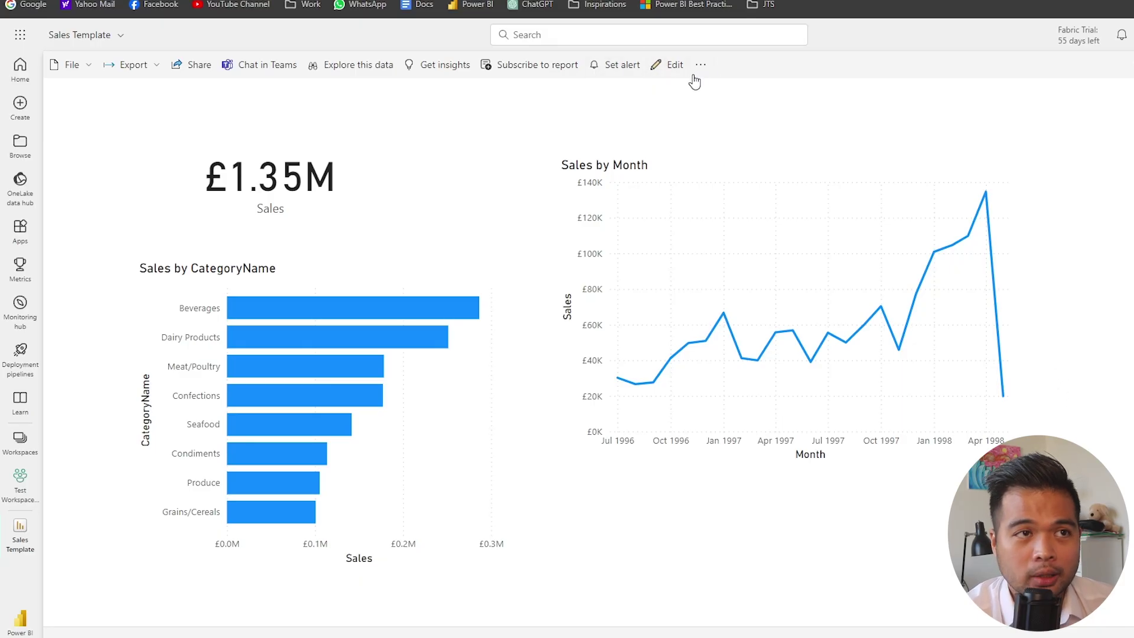
Step: Create an email alert on the £1.35M Sales card above £1,354,458.59, saved to a Sales Template Reflex item
left_click(622, 66)
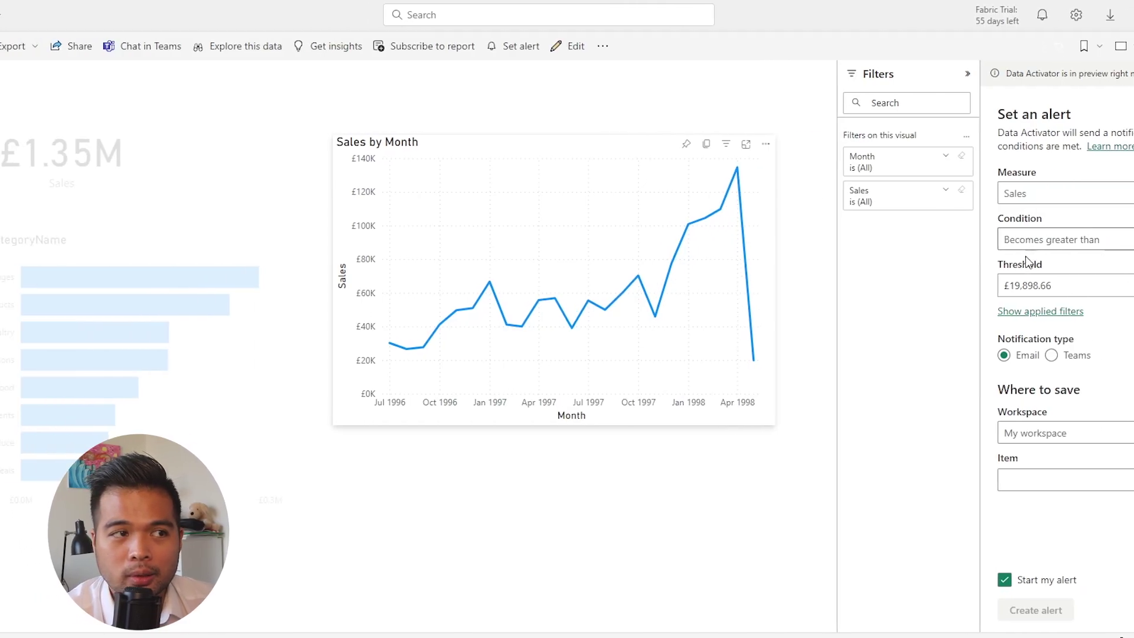
left_click(84, 146)
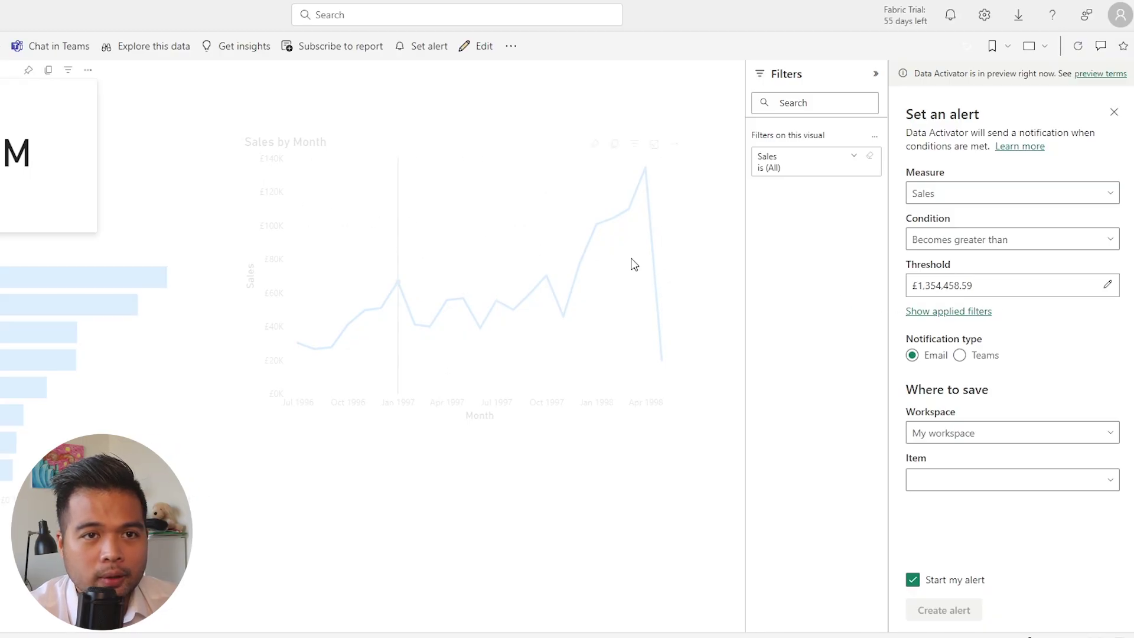
left_click(949, 314)
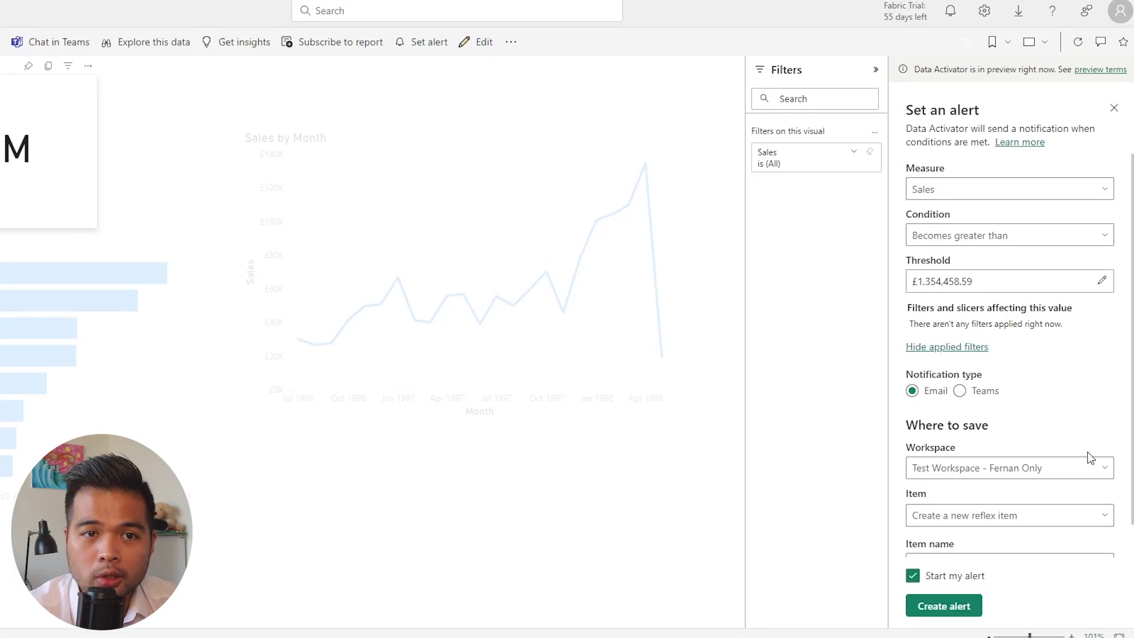
scroll(1090, 458, "down", 1)
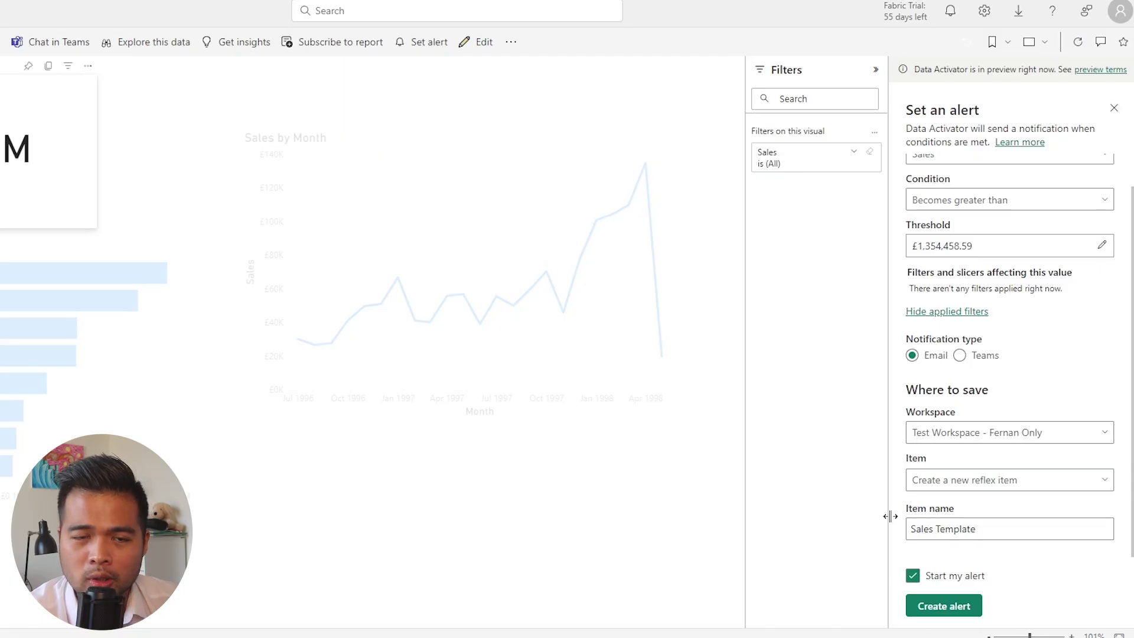
left_click(943, 614)
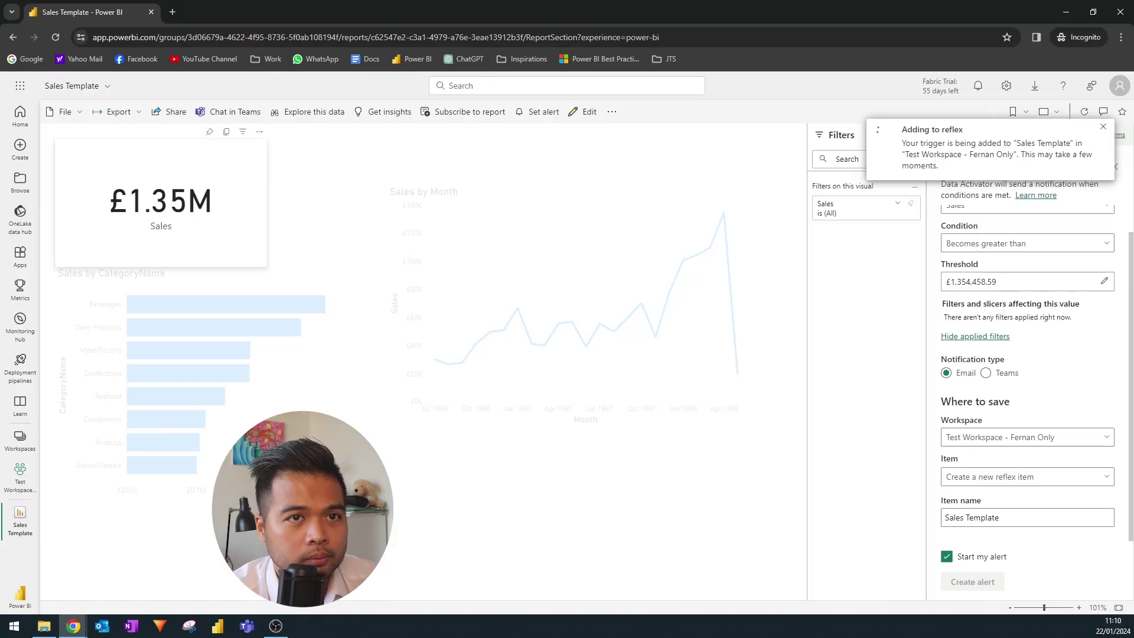
Step: Go to the test workspace from the Workspaces list
left_click(20, 438)
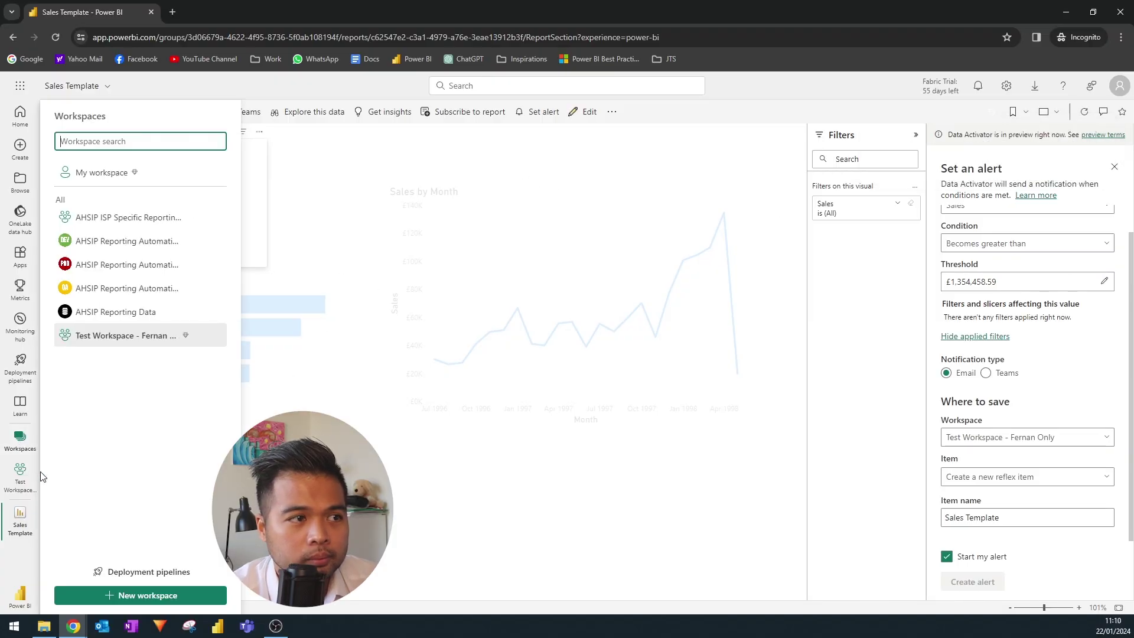
left_click(125, 334)
left_click(55, 37)
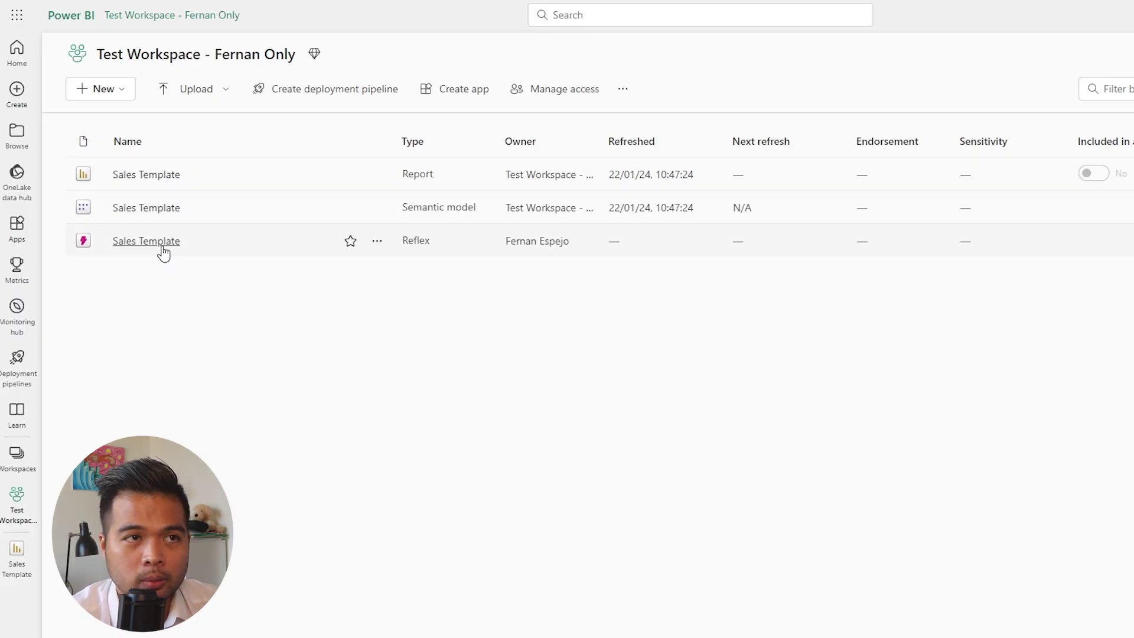
Step: Open the Sales Template Reflex item listed in the test workspace
left_click(163, 242)
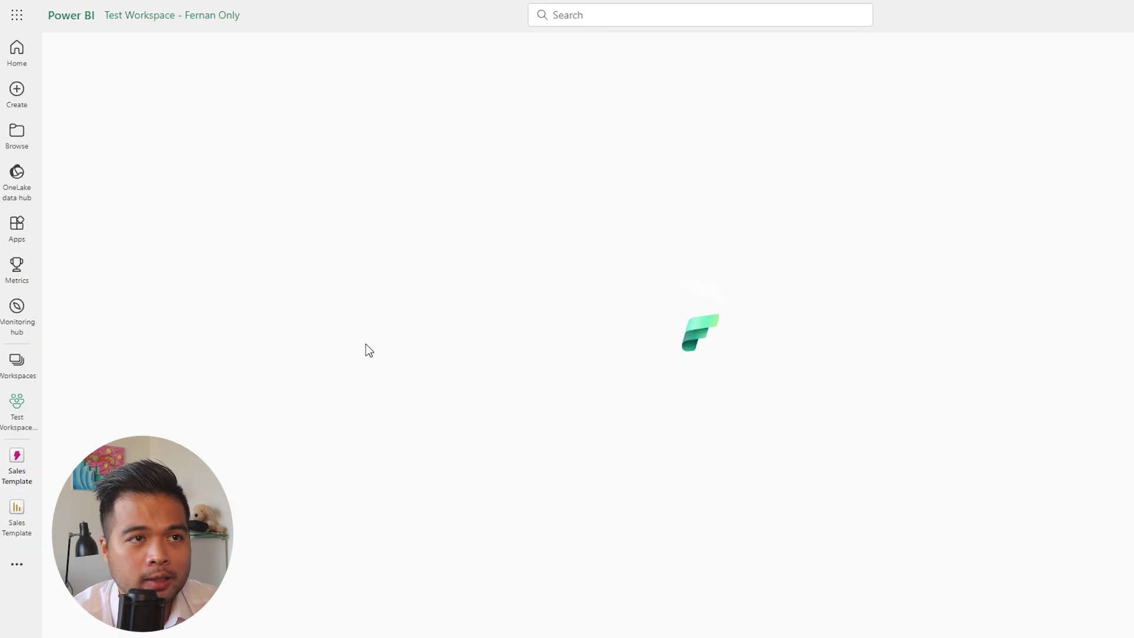